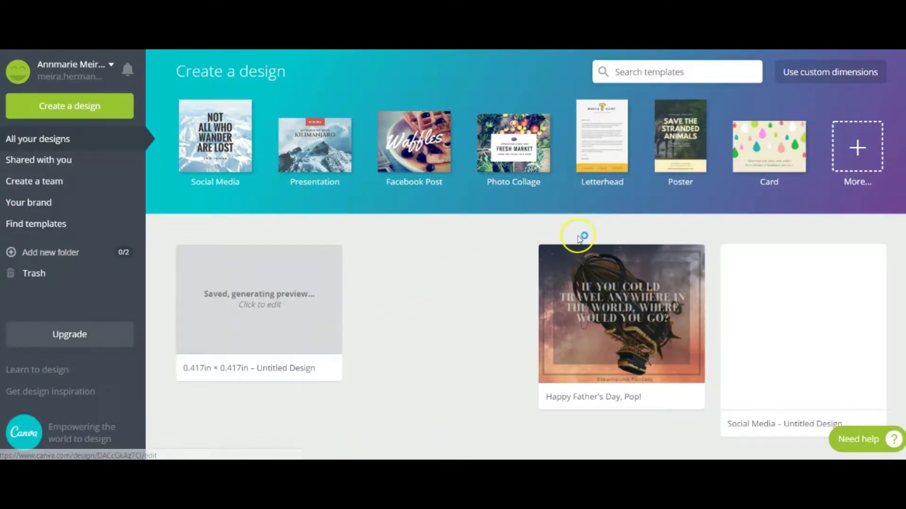
Create a blank custom-size design of 7 in width by 5 in height
left_click(791, 77)
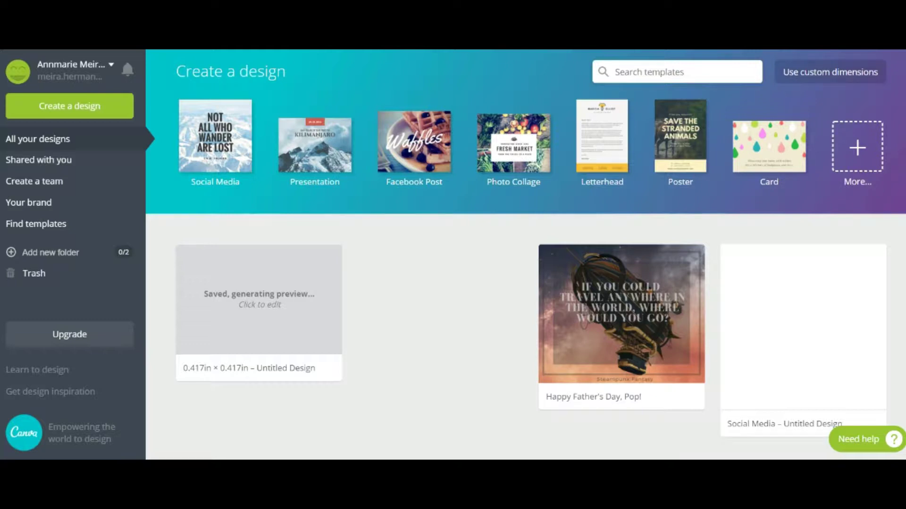
left_click(835, 77)
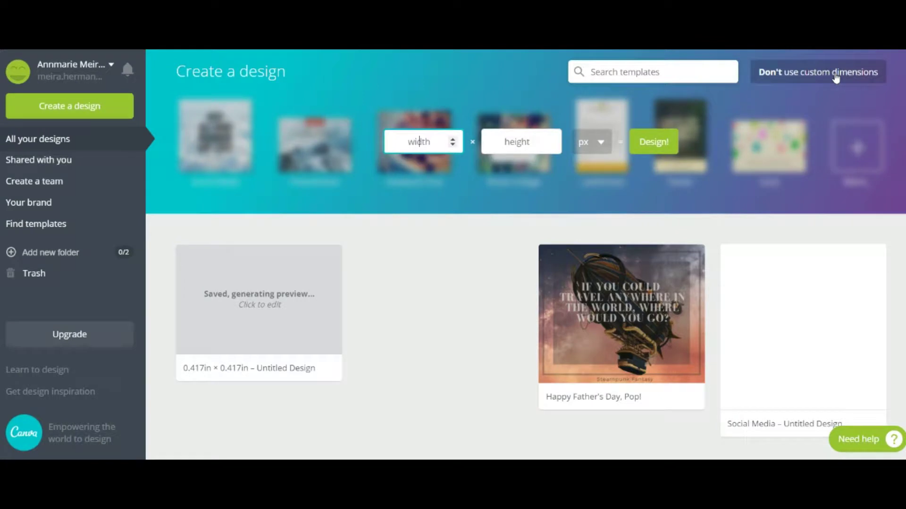
left_click(592, 142)
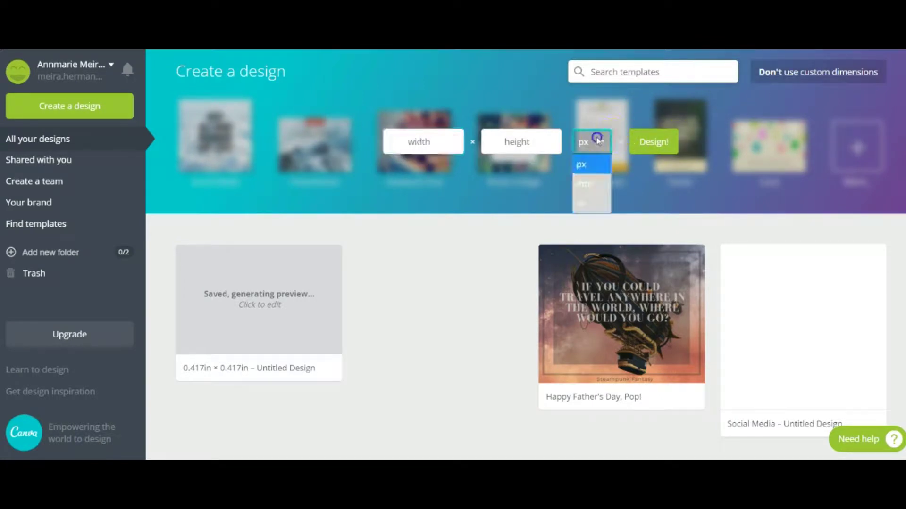
left_click(597, 204)
left_click(432, 144)
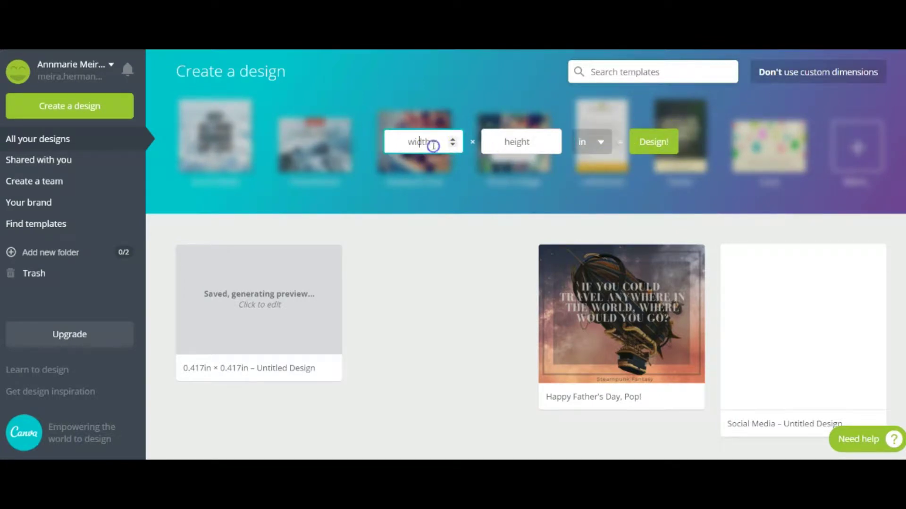
type("7")
left_click(516, 141)
type("5")
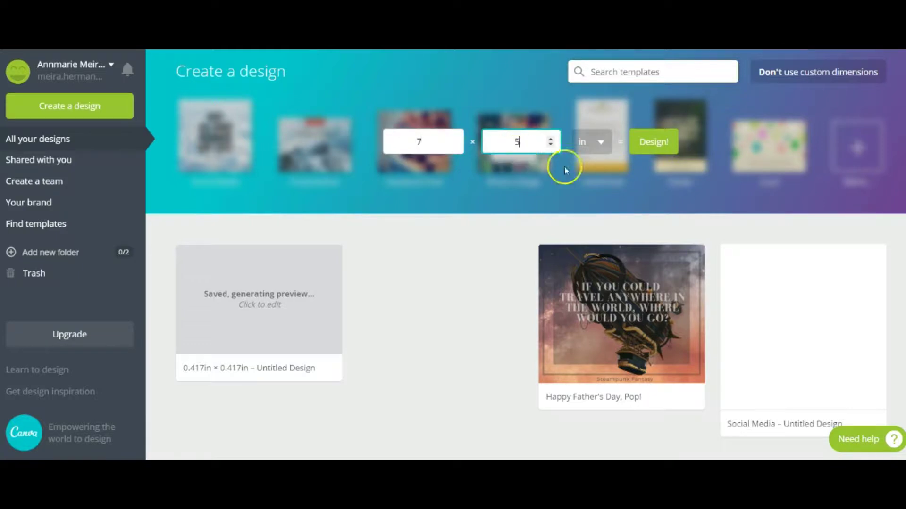
left_click(669, 150)
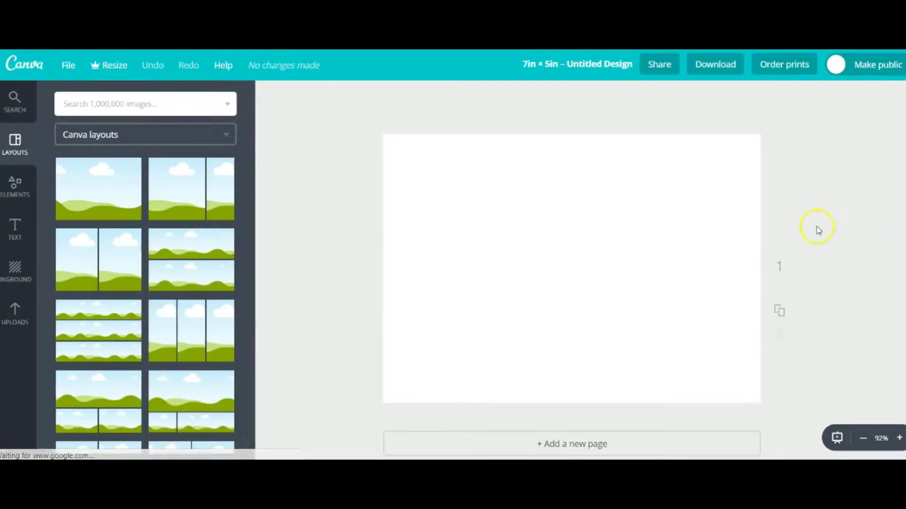
Add the uploaded burlap label image and stretch it to fill the whole 7 × 5 in page
left_click(15, 309)
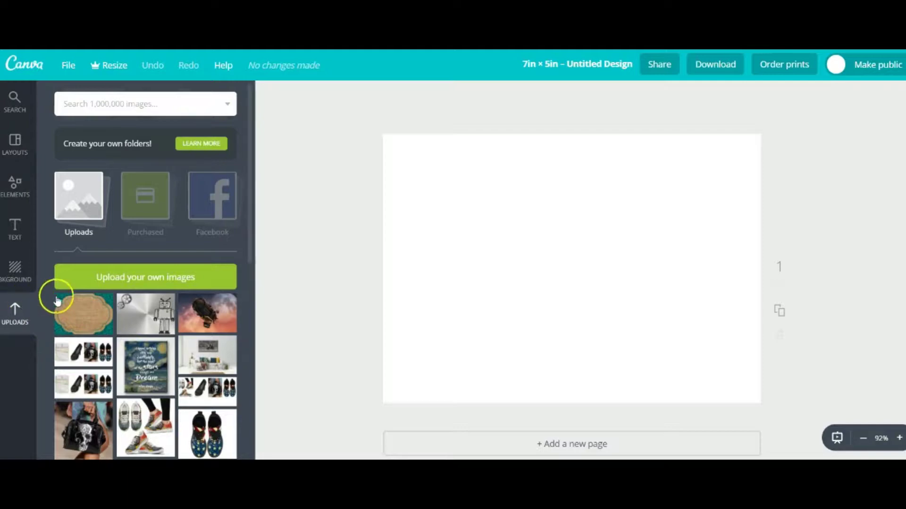
left_click(82, 314)
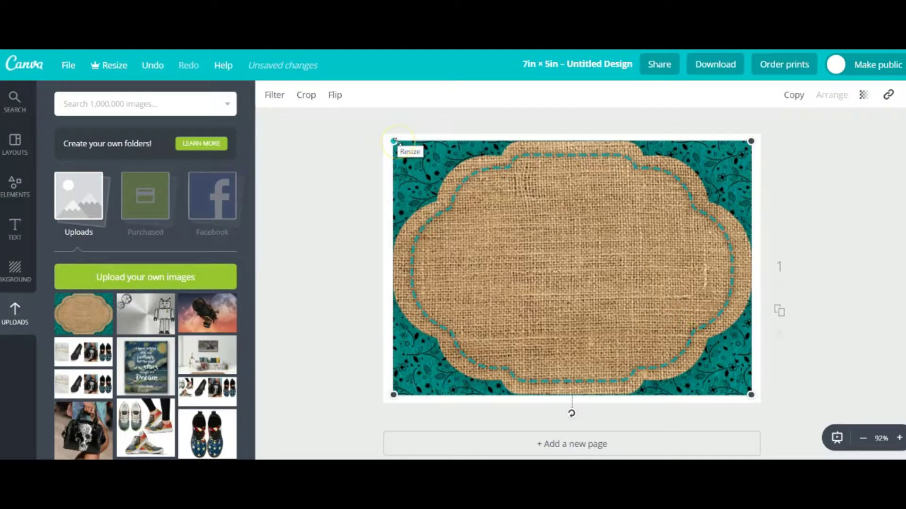
left_click(426, 175)
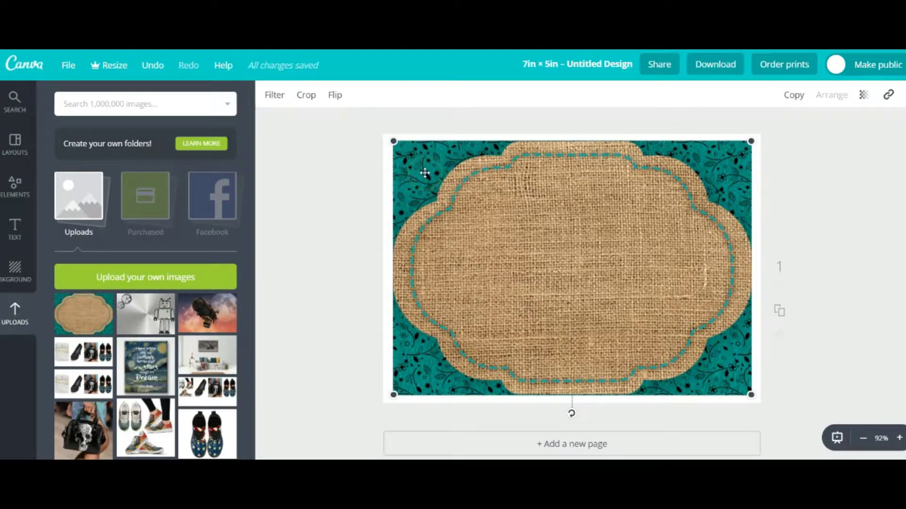
scroll(702, 278, "down", 1)
scroll(691, 277, "up", 1)
left_click_drag(393, 141, 383, 131)
left_click_drag(748, 401, 754, 405)
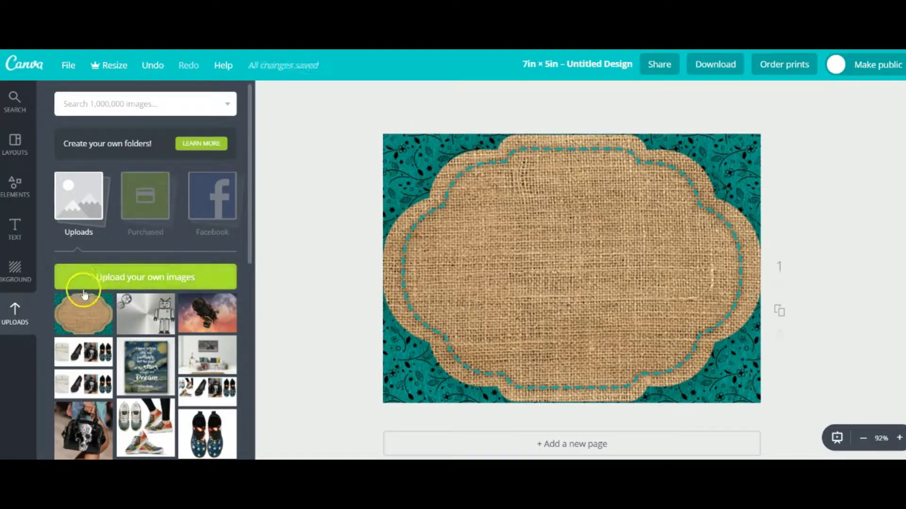
Place an 'Add heading' text box near the top of the card
left_click(16, 227)
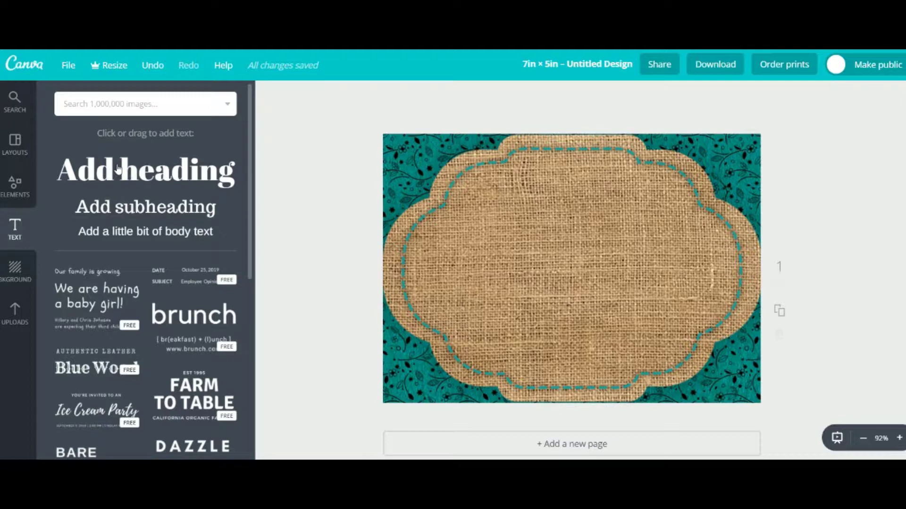
left_click_drag(131, 170, 541, 182)
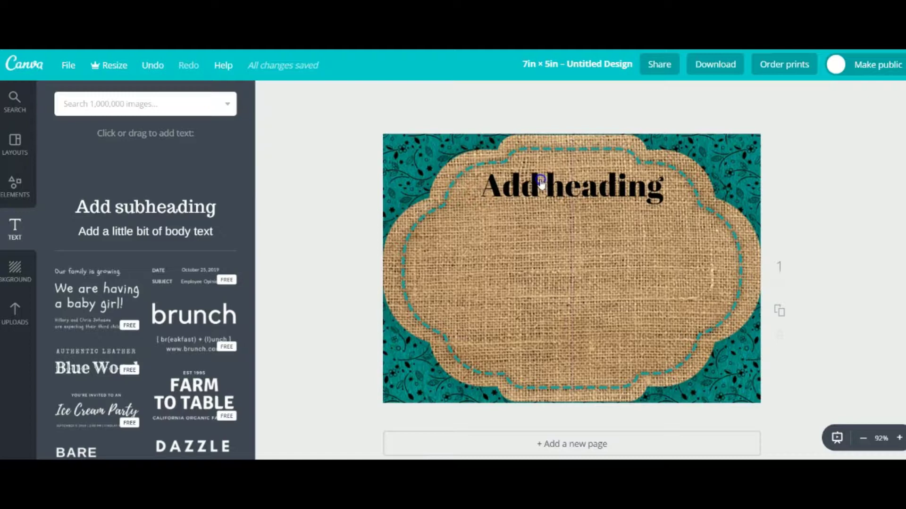
left_click_drag(541, 182, 542, 183)
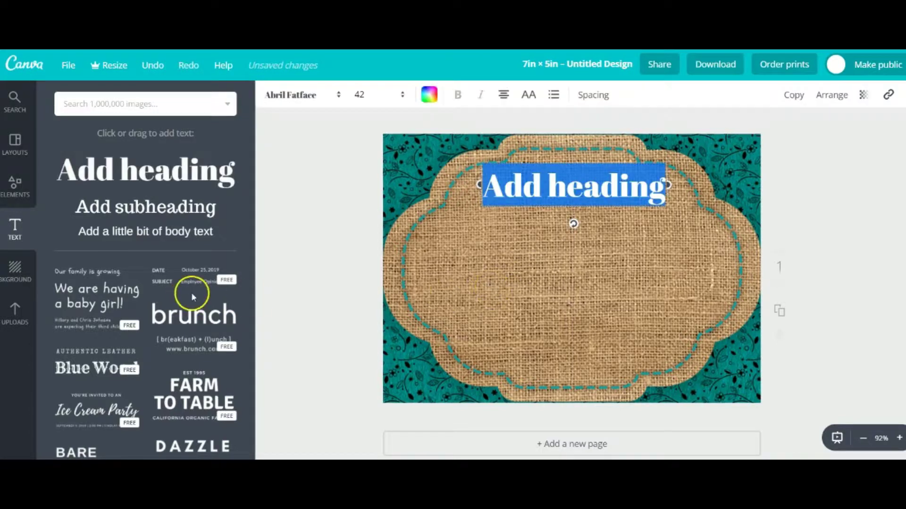
Add the Authentic Leather / Blue Wood text set, enlarge it, and centre it on the label
left_click_drag(94, 264, 97, 275)
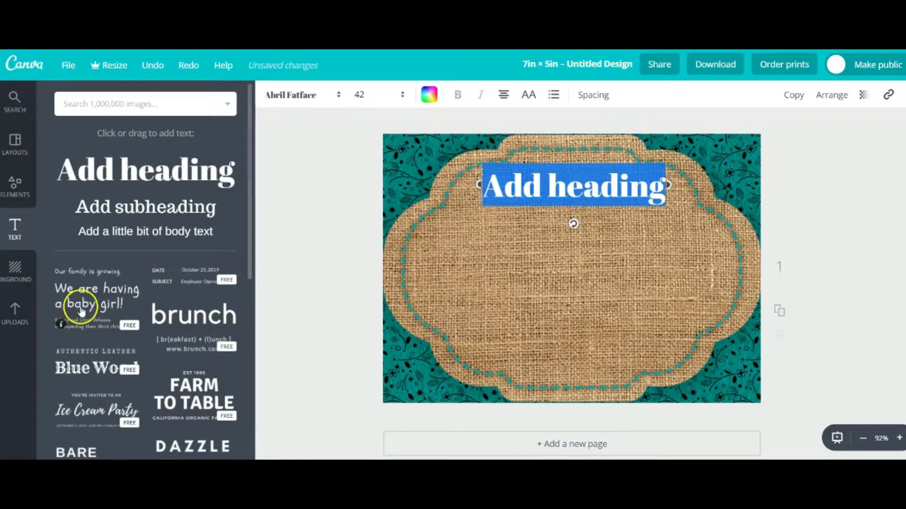
left_click(124, 359)
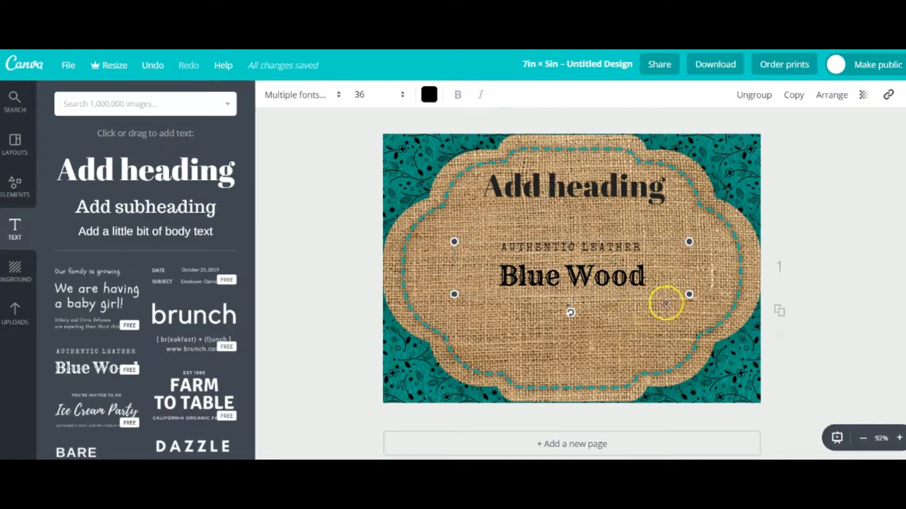
left_click_drag(454, 242, 407, 231)
left_click_drag(413, 197, 358, 157)
left_click(581, 287)
left_click_drag(581, 286, 637, 268)
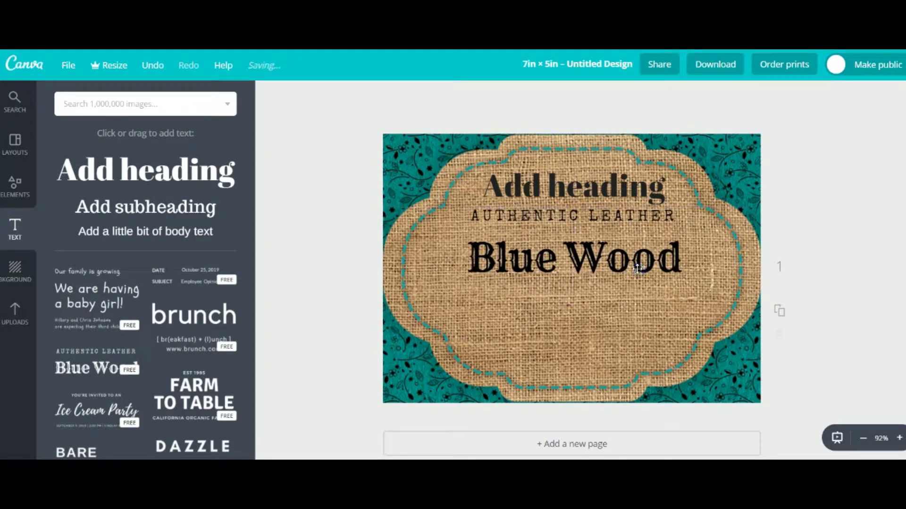
Delete the 'Add heading' text and move the text set up toward the label's top
double_click(618, 191)
key("BackSpace")
left_click_drag(606, 257, 605, 226)
left_click(600, 253)
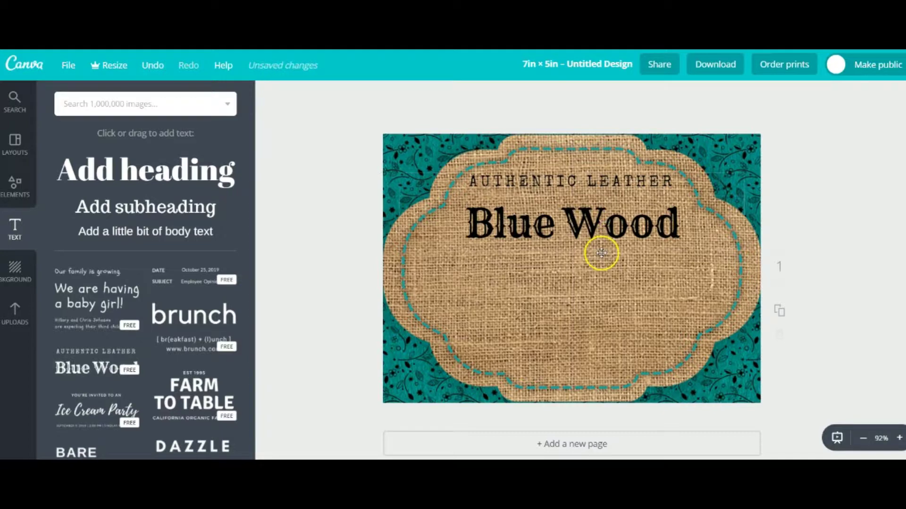
left_click(591, 184)
Change the AUTHENTIC LEATHER line to 'YOU'RE INVITED!'
double_click(593, 182)
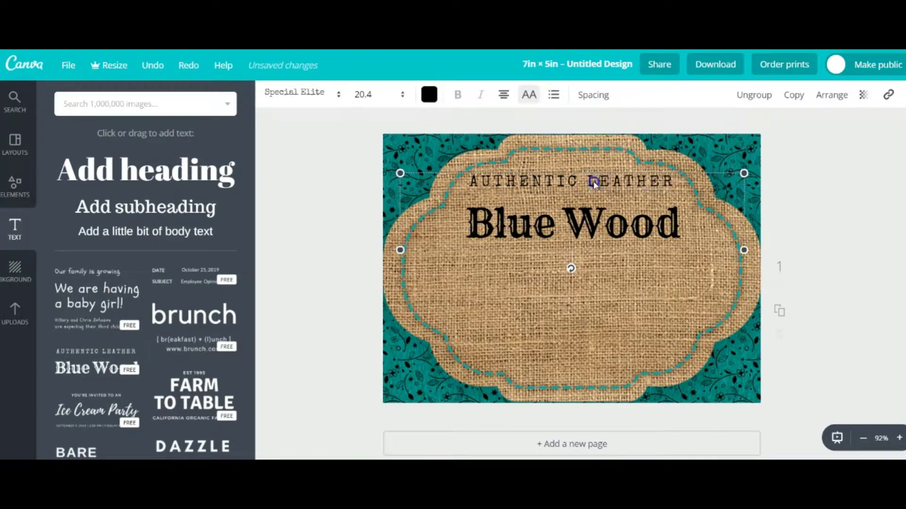
left_click(677, 176)
left_click_drag(677, 177, 470, 179)
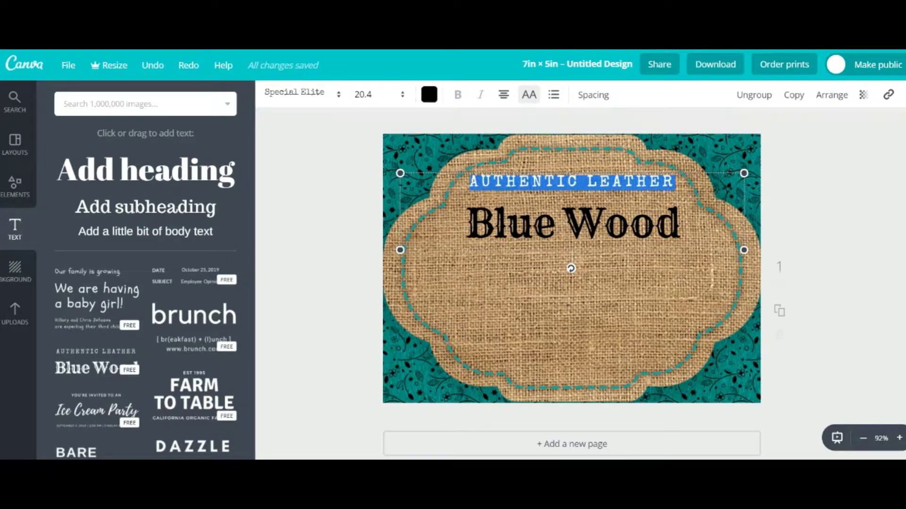
type("YOU")
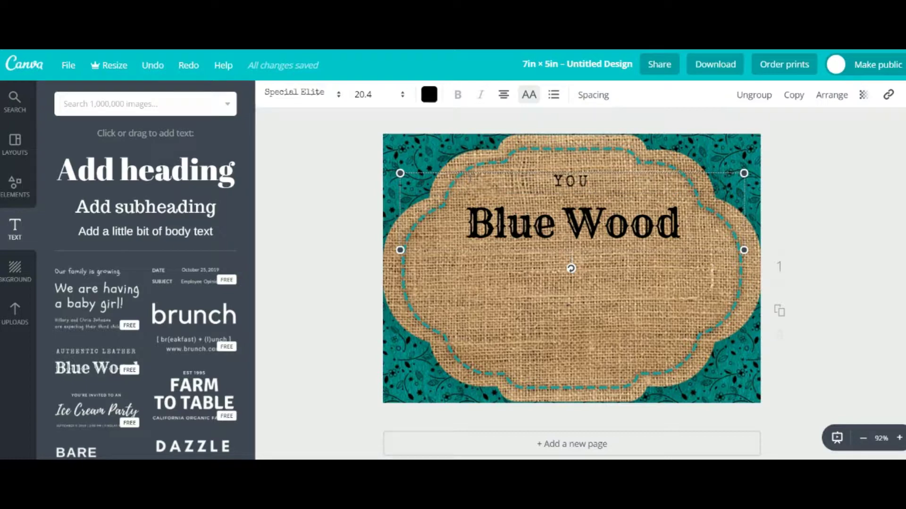
type("'RE")
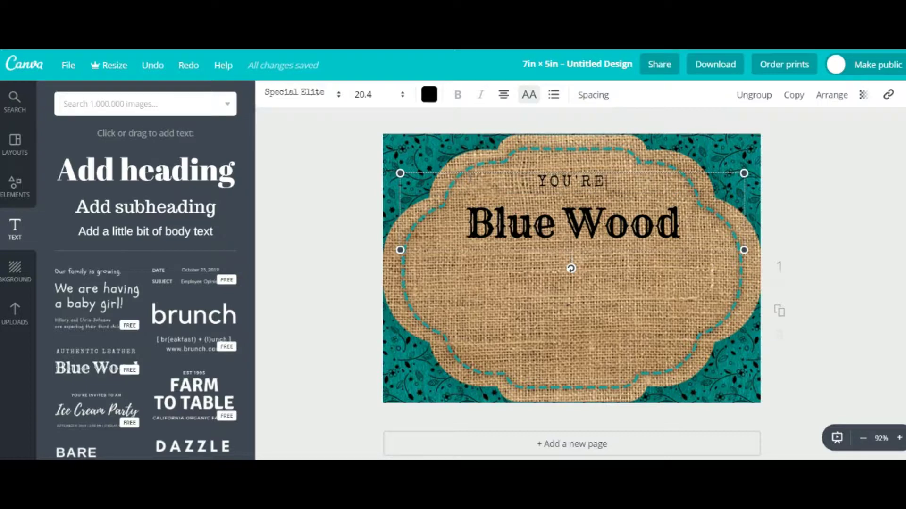
type(" I")
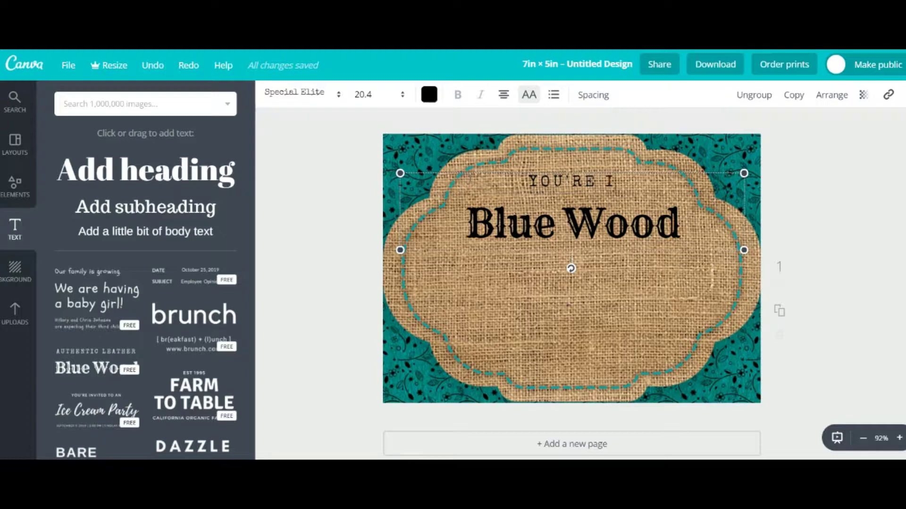
type("NVITED")
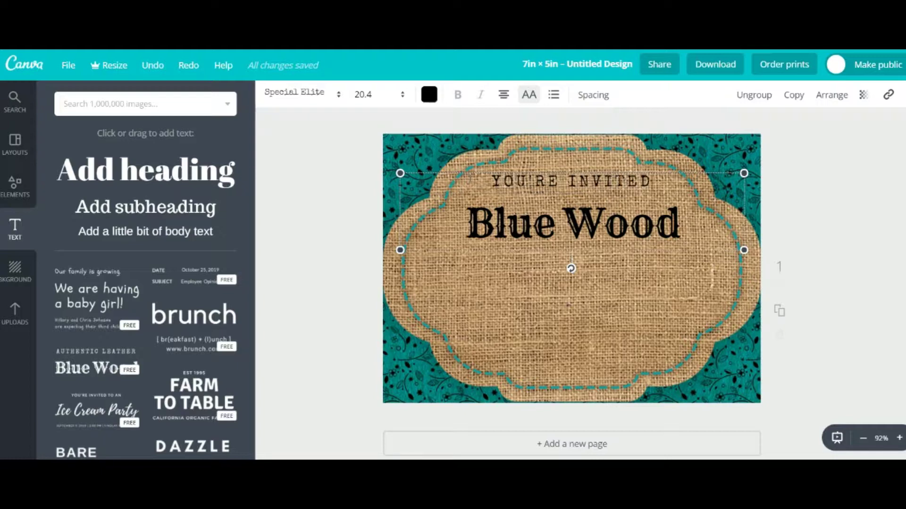
type("!")
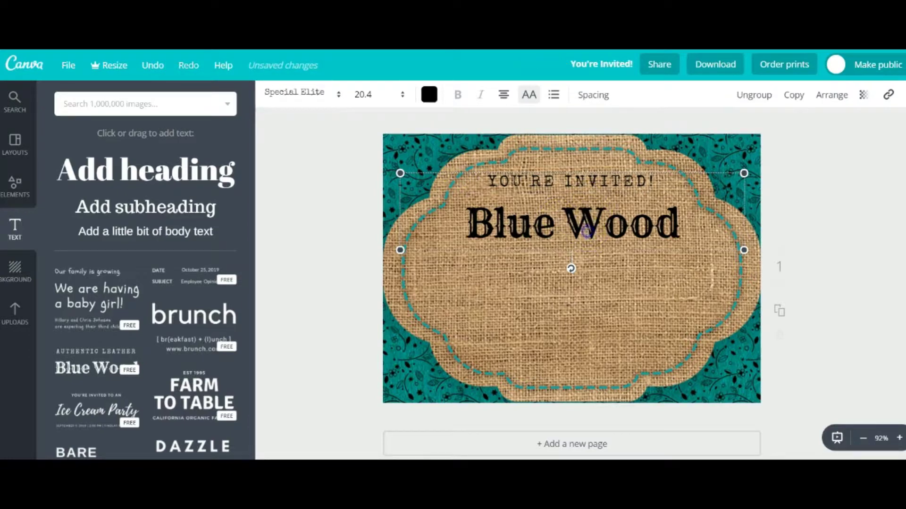
Replace 'Blue Wood' with the child's name in possessive form
double_click(588, 231)
triple_click(514, 228)
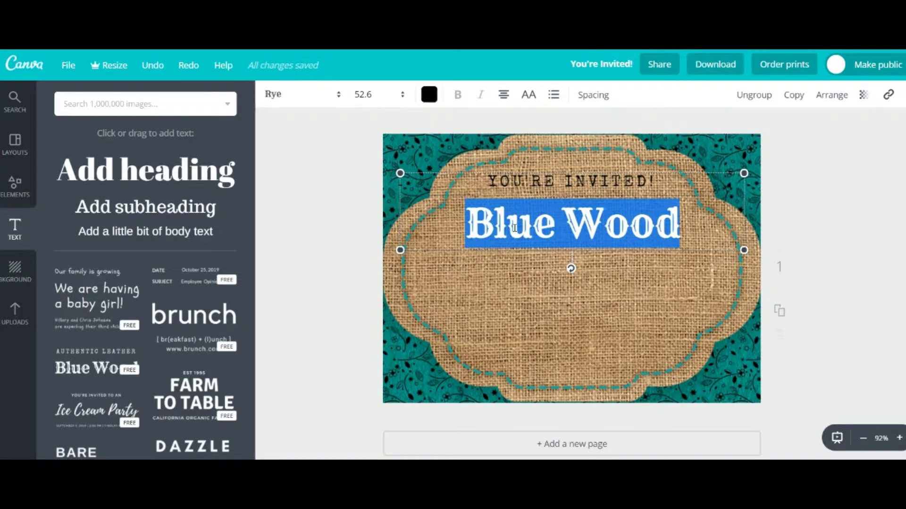
type("Jane")
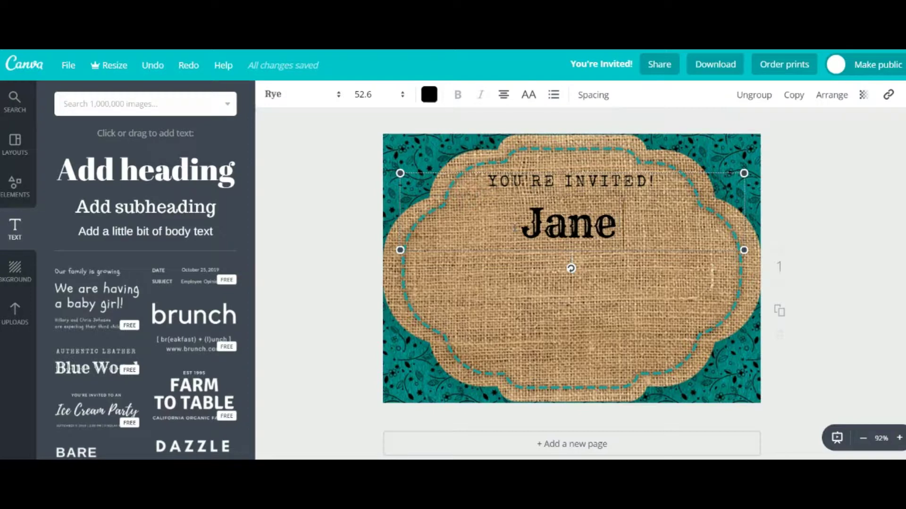
type(" Sm")
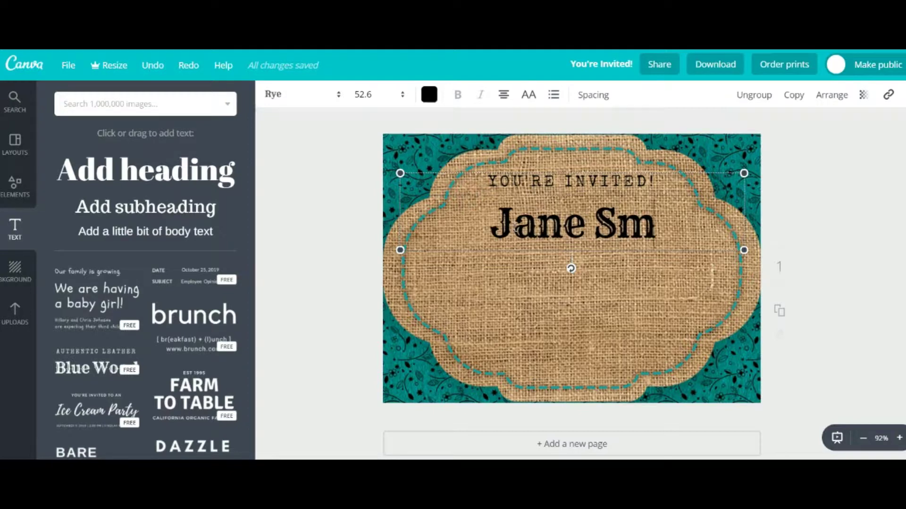
type("ith's")
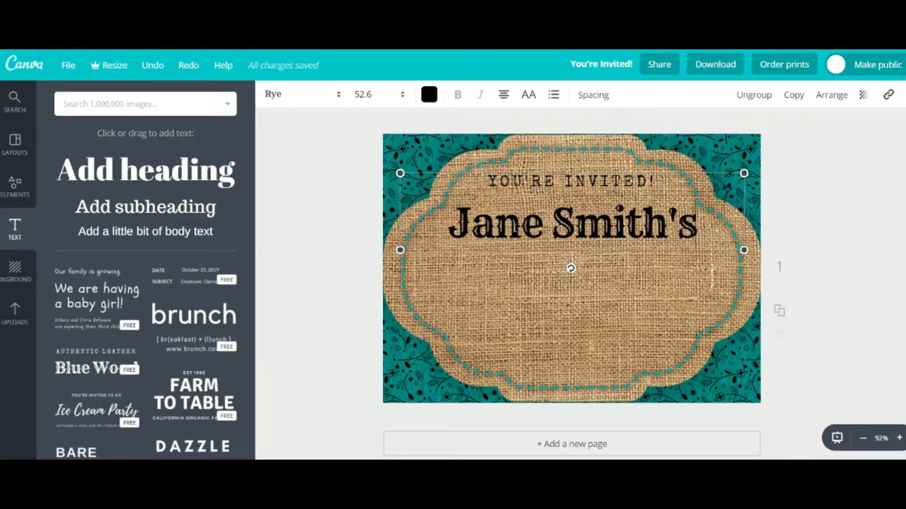
Add the 'We are having a baby girl!' text template and retype its wording as '7th Birthday Party'
left_click(561, 301)
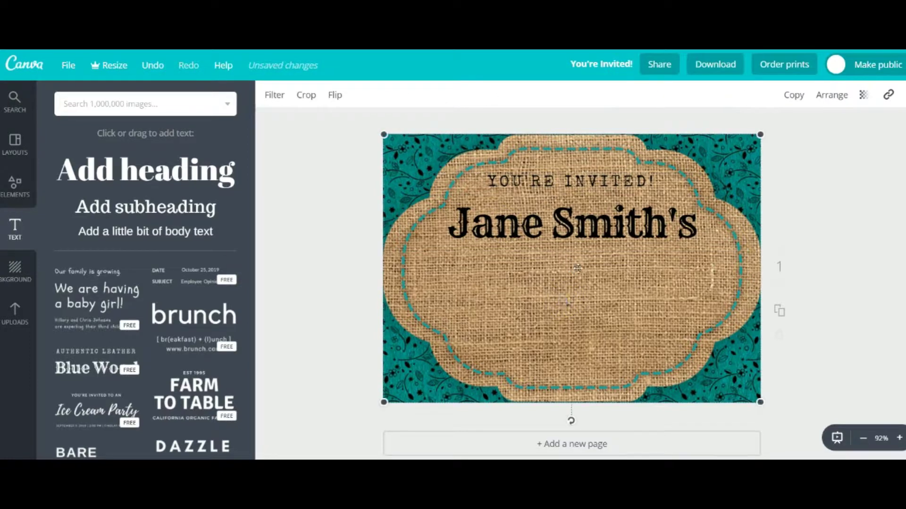
left_click(542, 264)
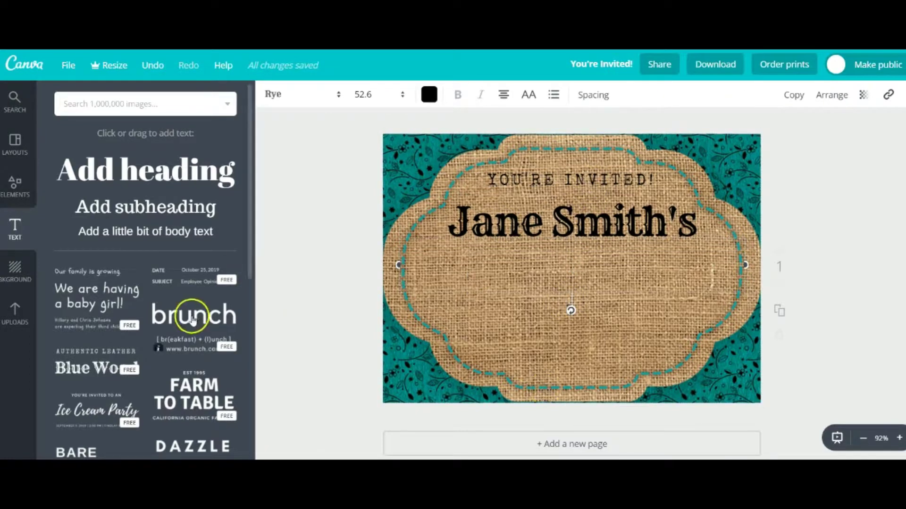
left_click_drag(94, 299, 570, 299)
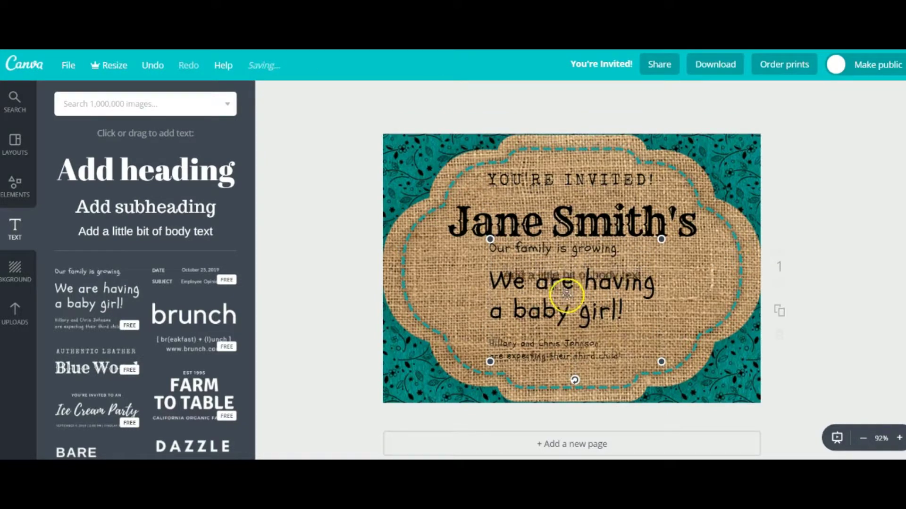
key("t")
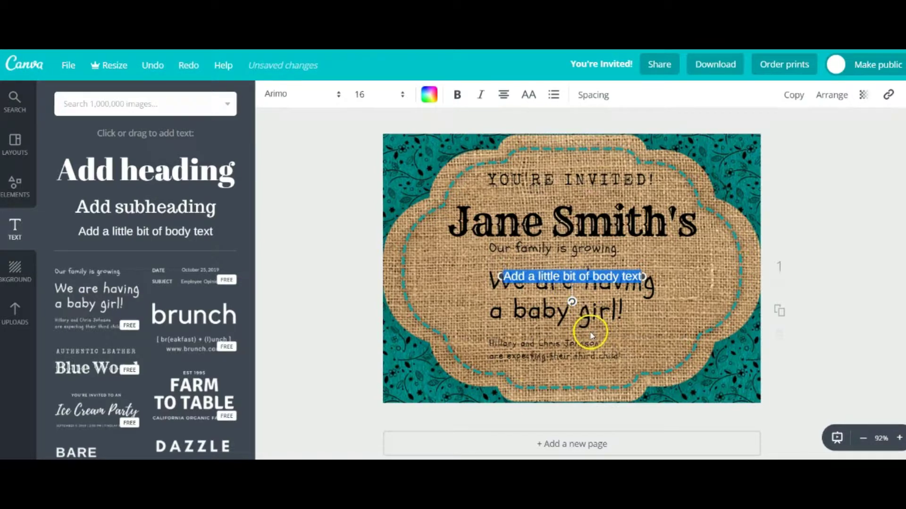
key("BackSpace")
left_click(590, 318)
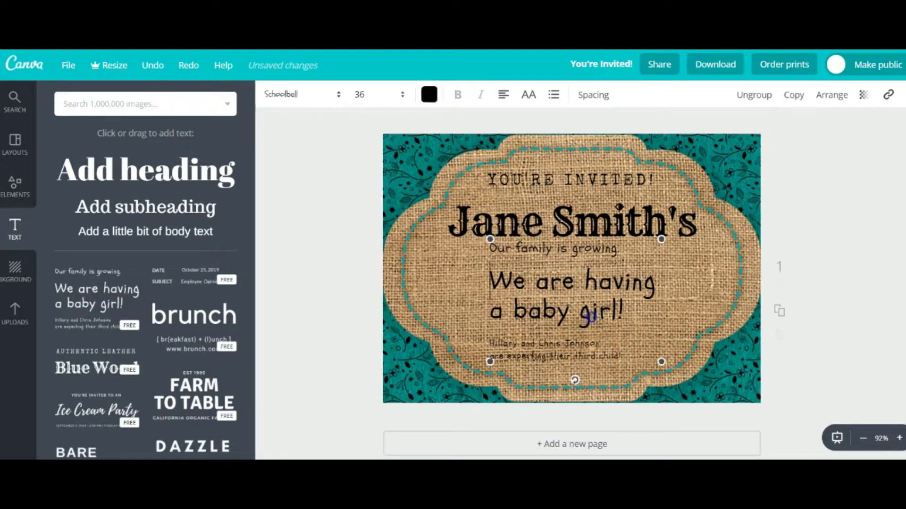
left_click_drag(631, 306, 495, 291)
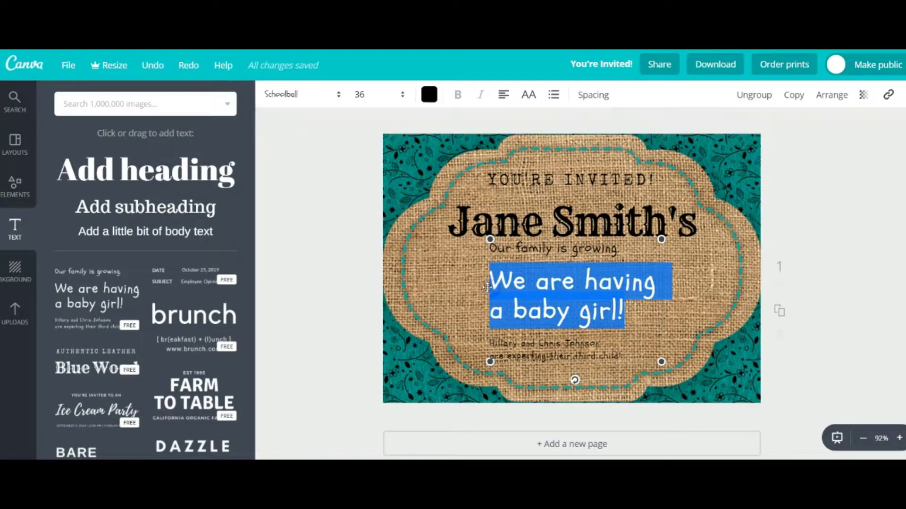
type("7th")
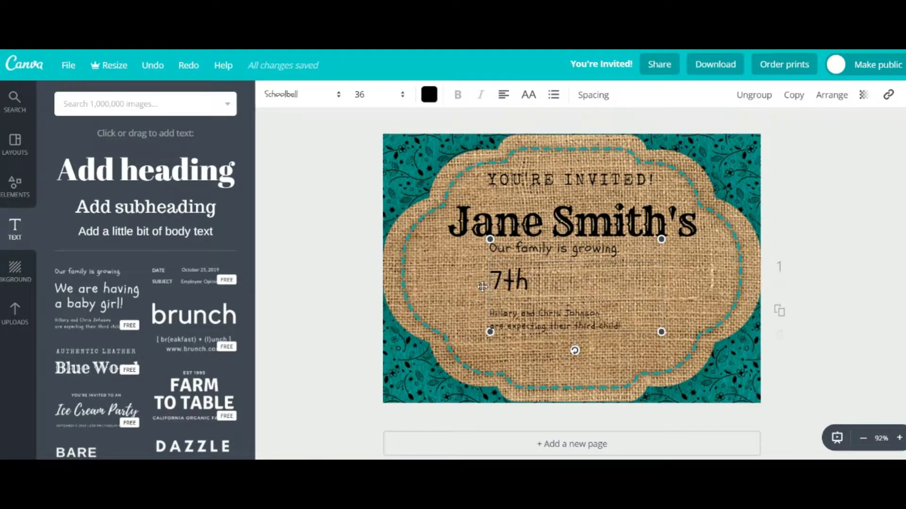
type(" Birthday")
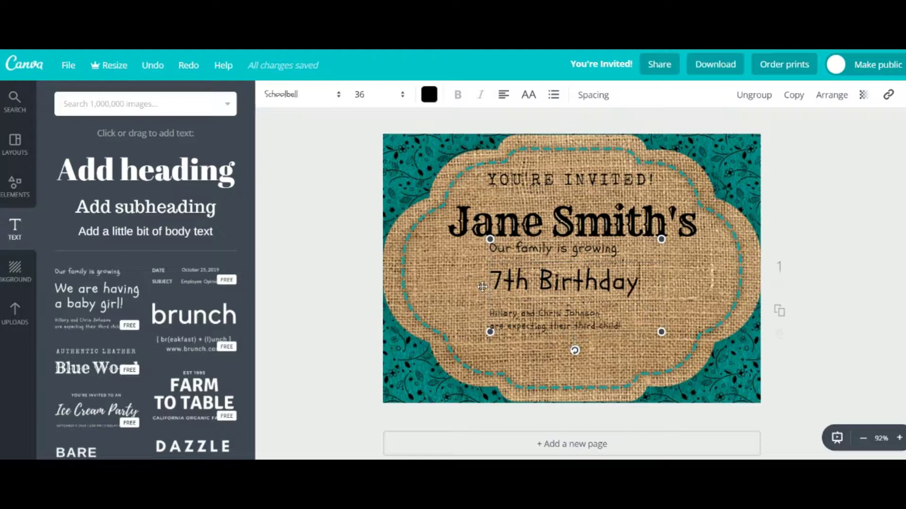
type(" Party")
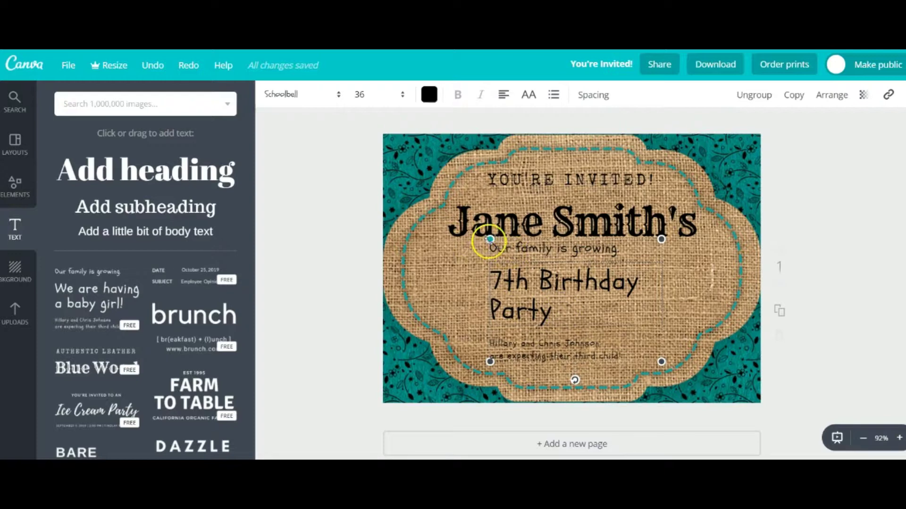
Enlarge and reposition the text group, delete 'Our family is growing.', and ungroup it
left_click_drag(490, 239, 406, 243)
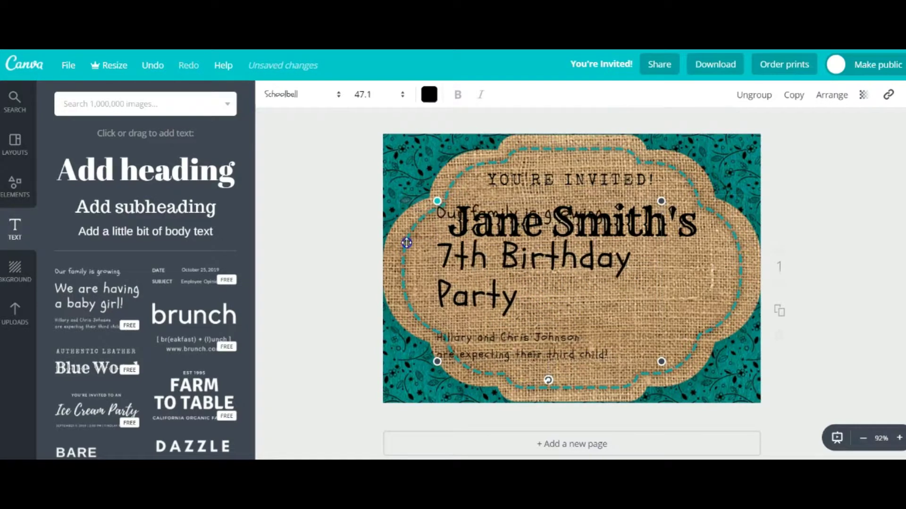
left_click(509, 261)
left_click_drag(510, 260, 547, 291)
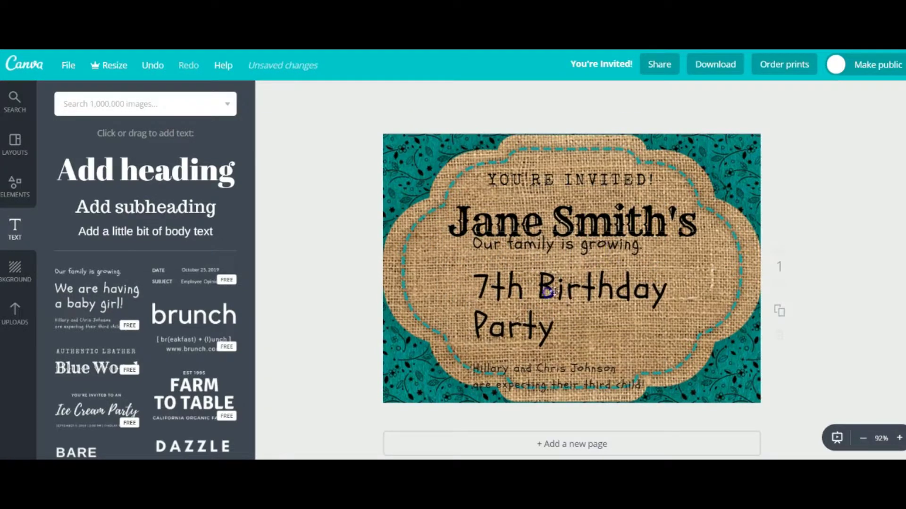
double_click(590, 244)
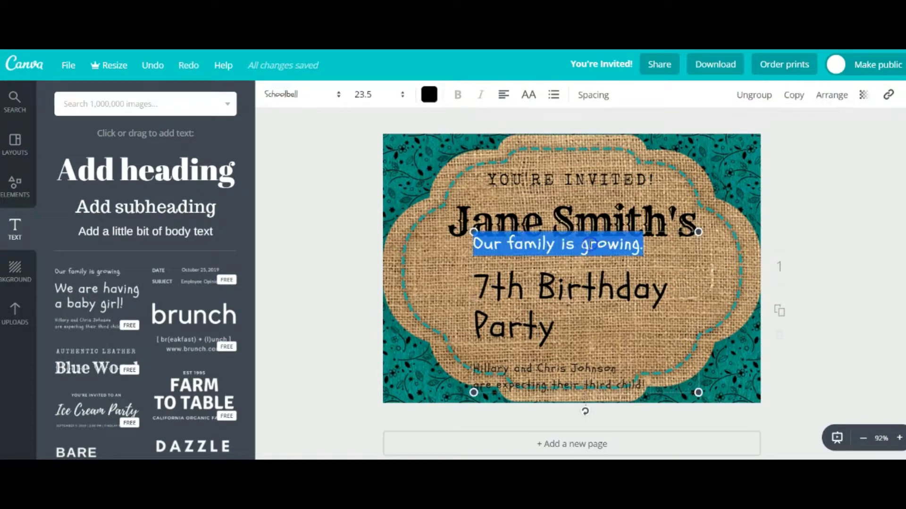
key("Delete")
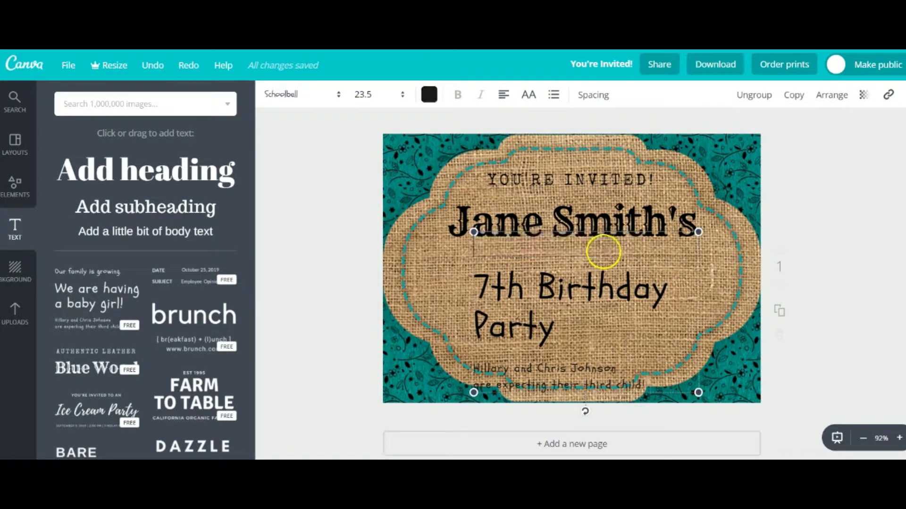
left_click(754, 96)
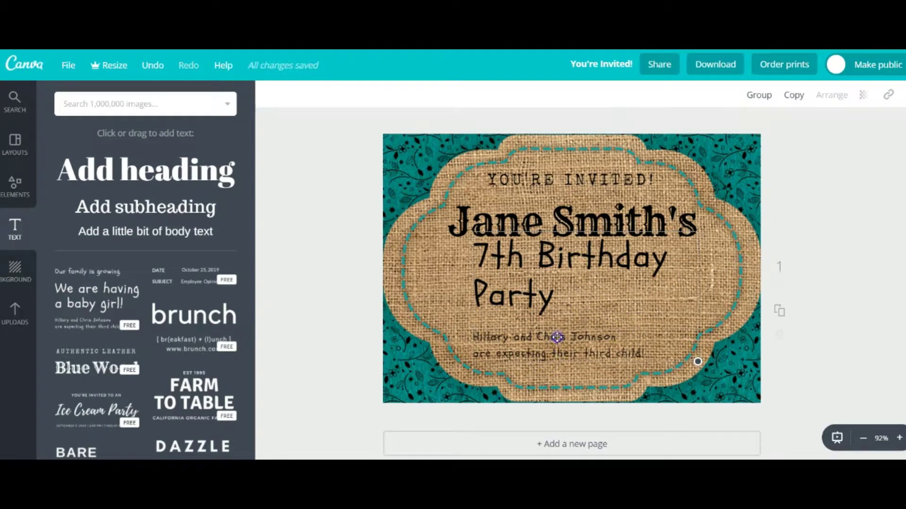
Type the party's street address over the two bottom template lines and move it up and left
left_click(519, 336)
left_click_drag(494, 332, 737, 317)
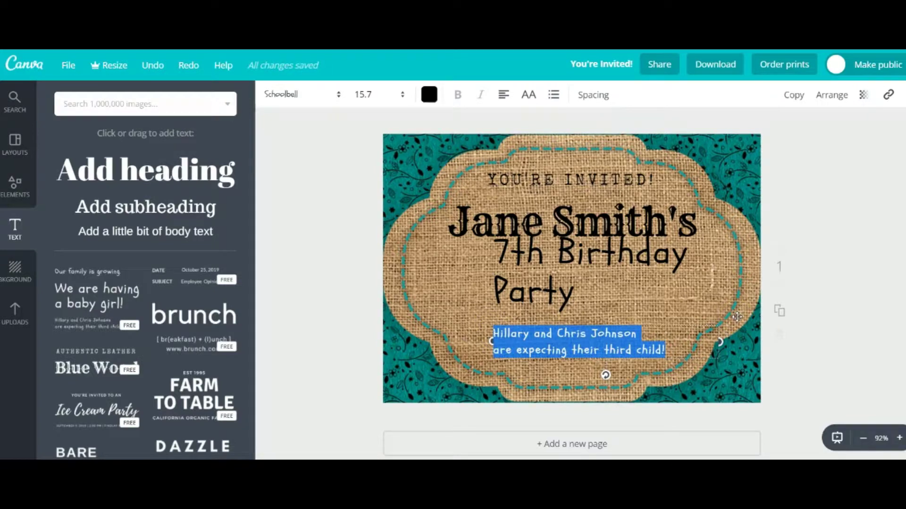
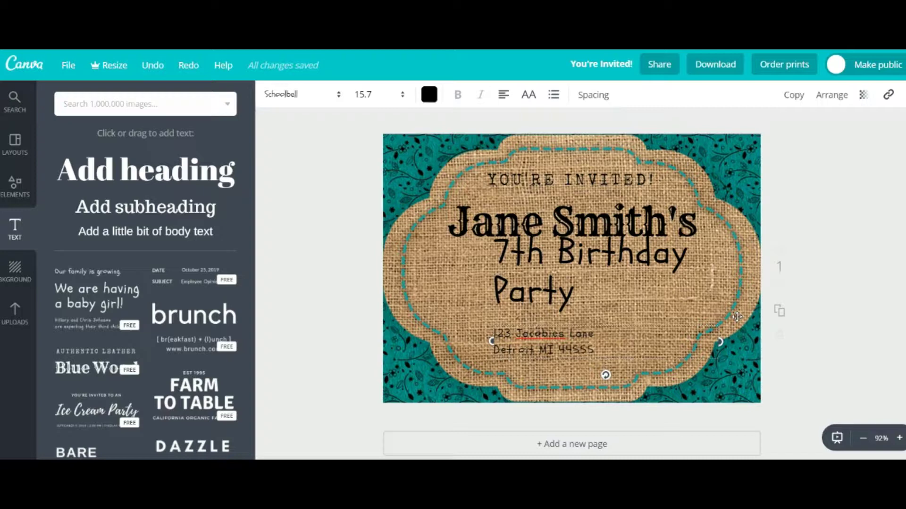
left_click_drag(535, 320, 510, 316)
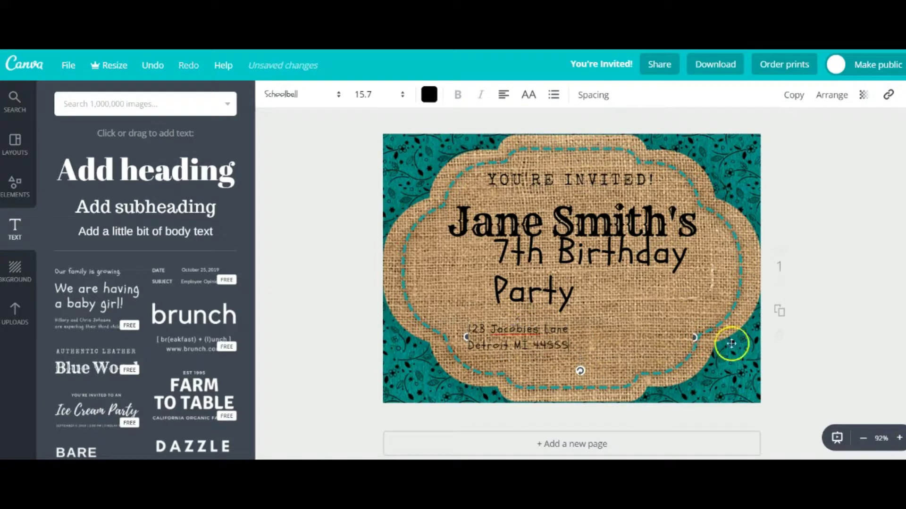
Set the address text to size 21 and widen its box so each line fits
left_click(403, 94)
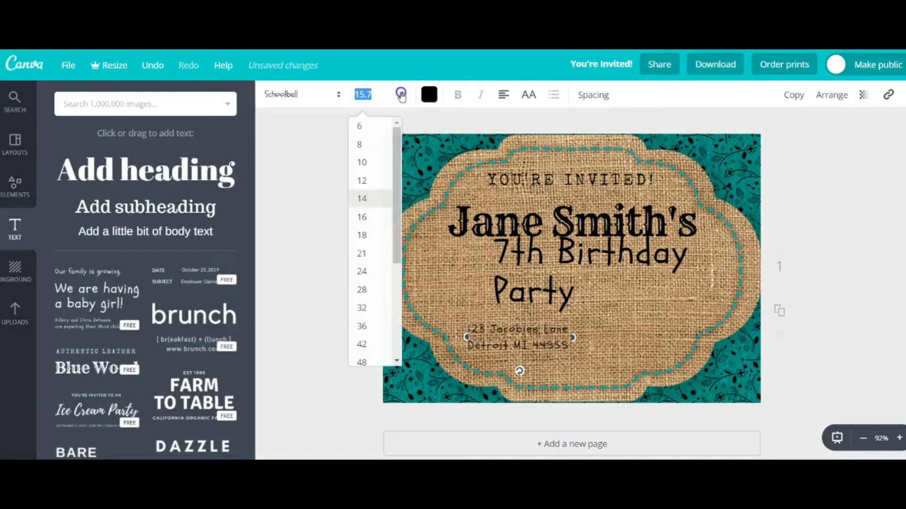
left_click(380, 249)
left_click_drag(572, 366, 612, 360)
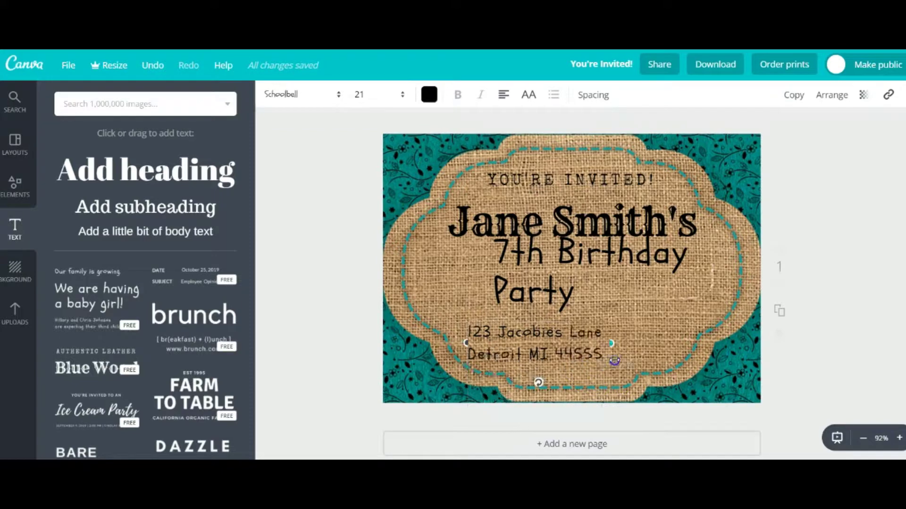
mouse_move(571, 325)
left_mouse_down()
mouse_move(554, 314)
mouse_move(566, 313)
left_mouse_up()
Widen the '7th Birthday Party' box so it sits on one line, then shift it right
left_click(500, 252)
left_click_drag(483, 268, 420, 254)
double_click(629, 275)
left_click(708, 252)
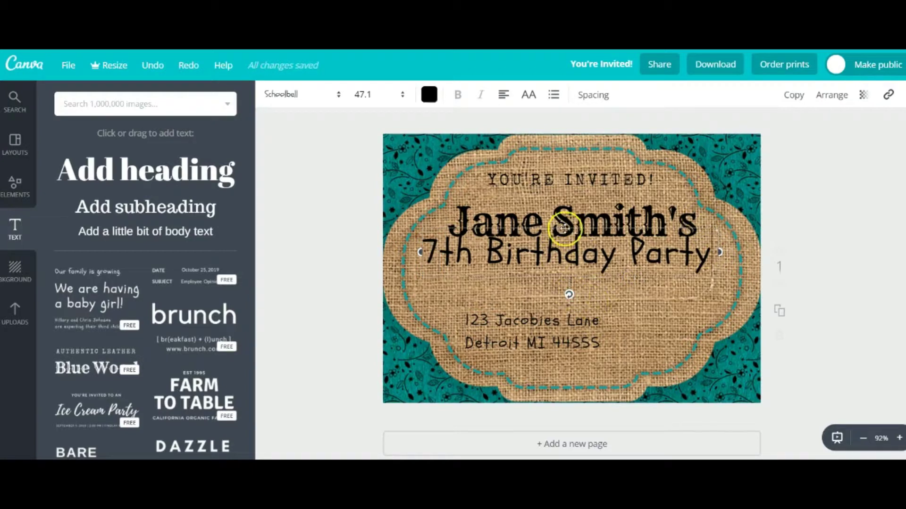
left_click_drag(578, 228, 590, 239)
Move the address up and left beneath the title
left_click(612, 340)
left_click_drag(480, 307, 446, 278)
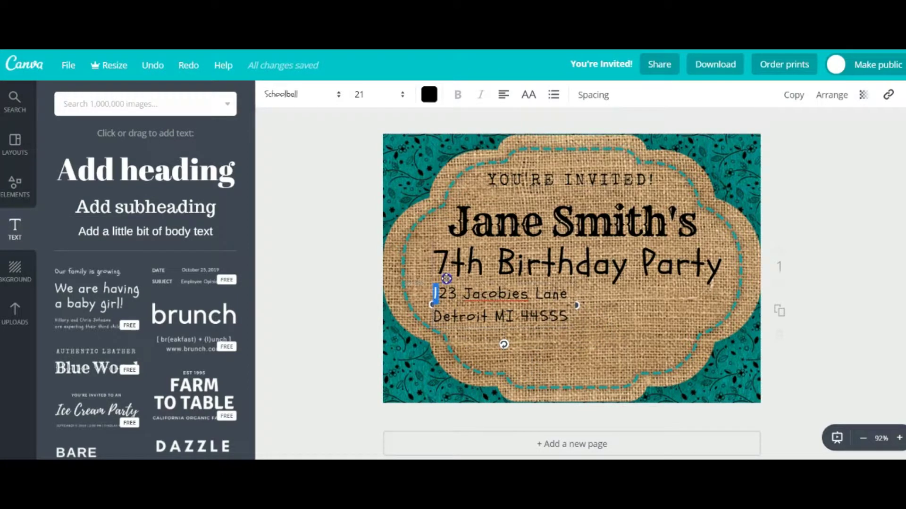
left_click_drag(446, 278, 446, 283)
left_click(621, 338)
Make both address lines white and duplicate the address text box
left_click(551, 301)
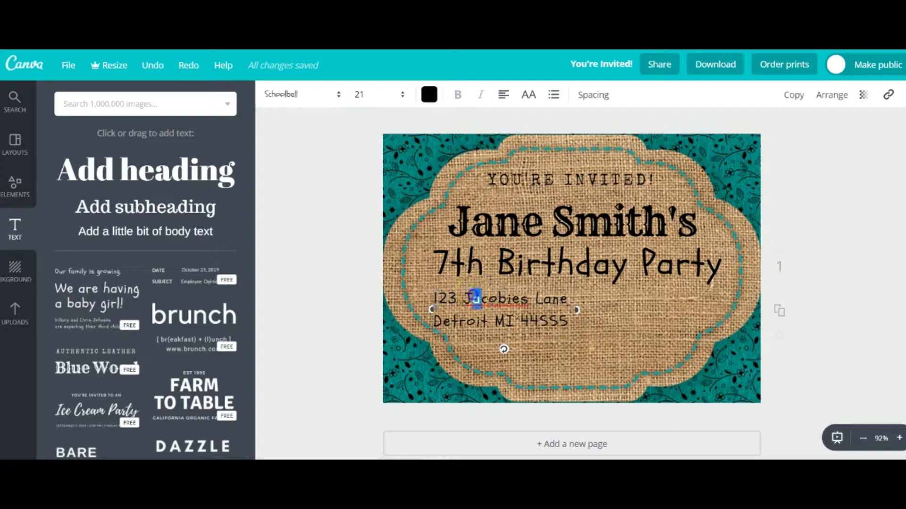
triple_click(473, 297)
double_click(473, 294)
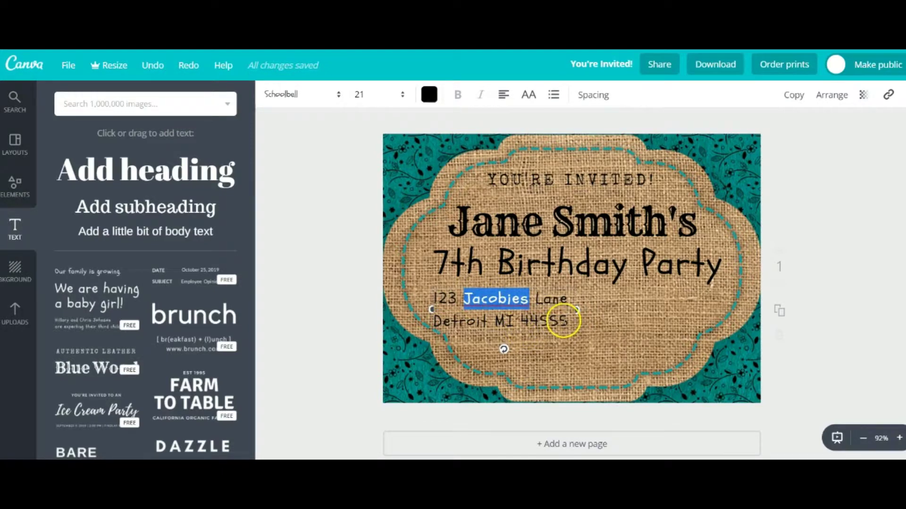
left_click_drag(566, 319, 432, 295)
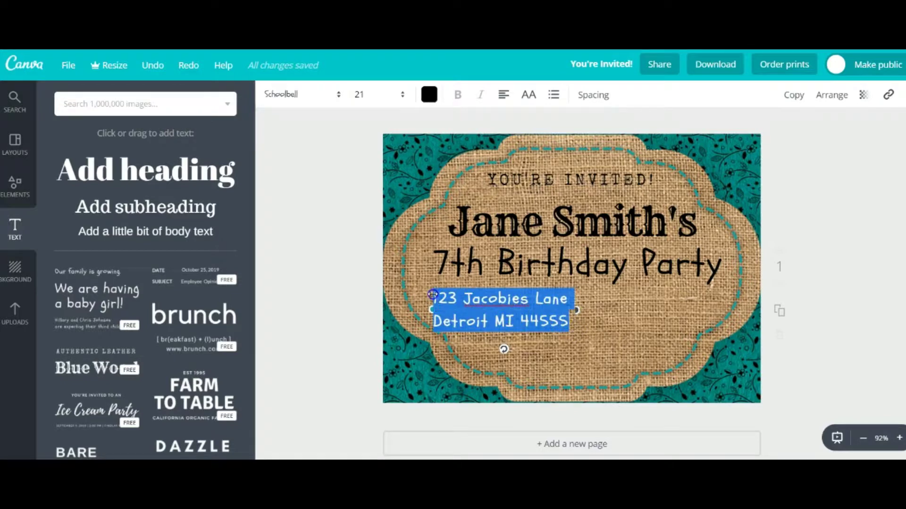
left_click(429, 94)
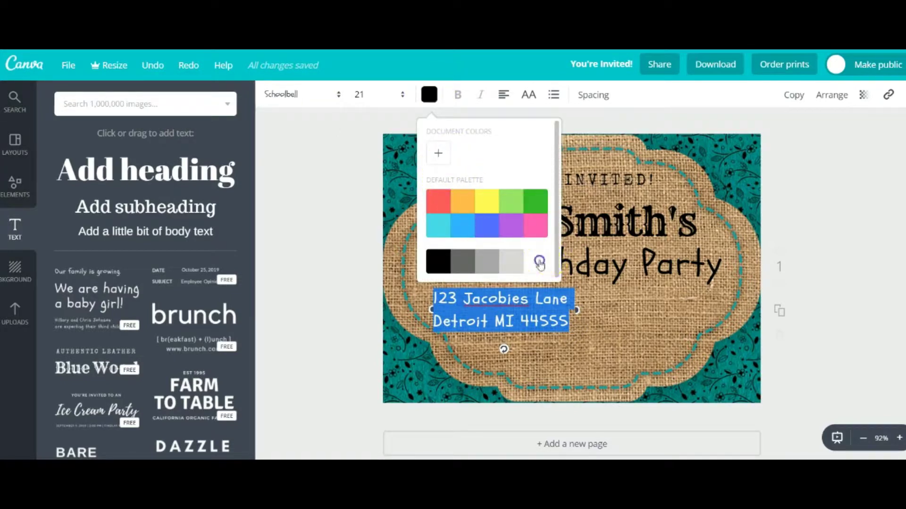
left_click(536, 261)
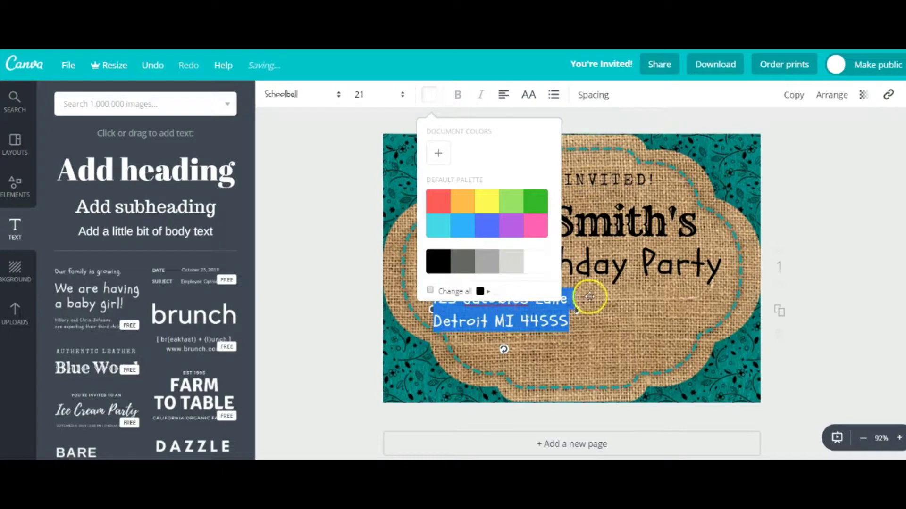
left_click(608, 314)
left_click(538, 301)
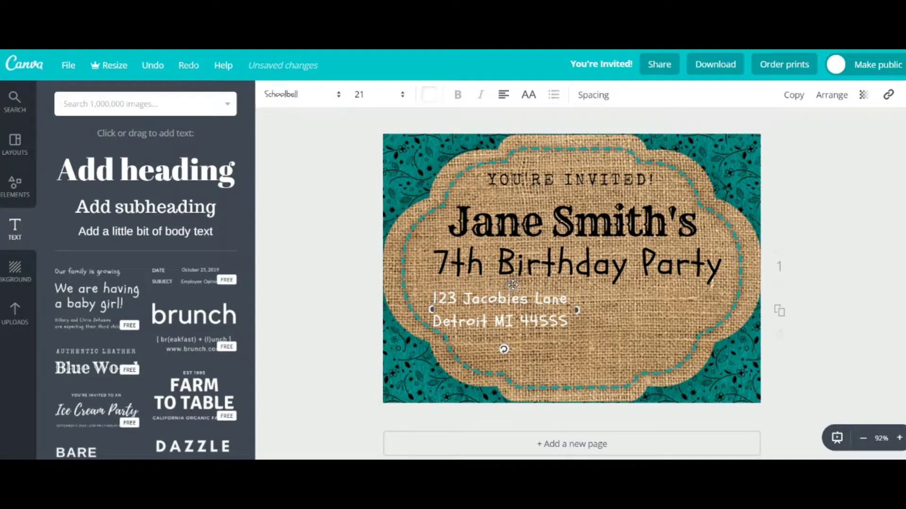
left_click(788, 97)
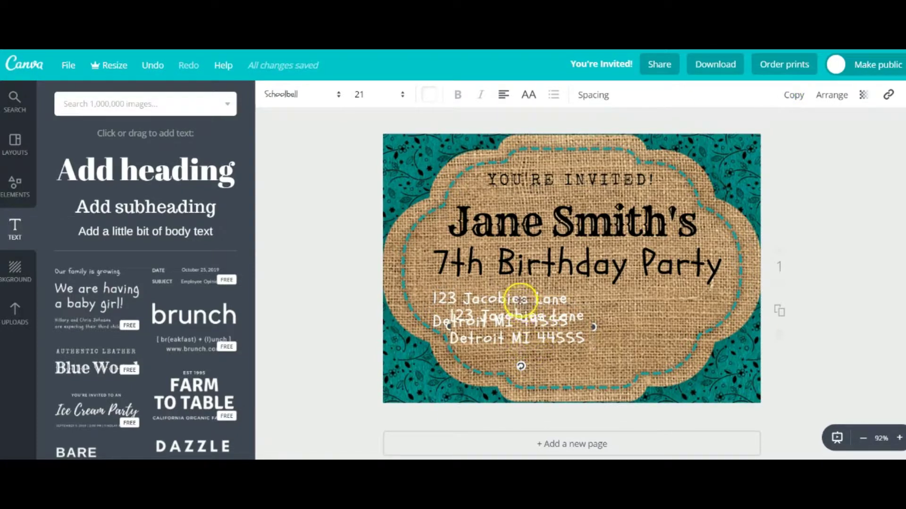
Move the duplicate beside the address and retype it as 'Sunday at 1:30pm' / 'April 15th, 2018'
left_click_drag(519, 302, 650, 286)
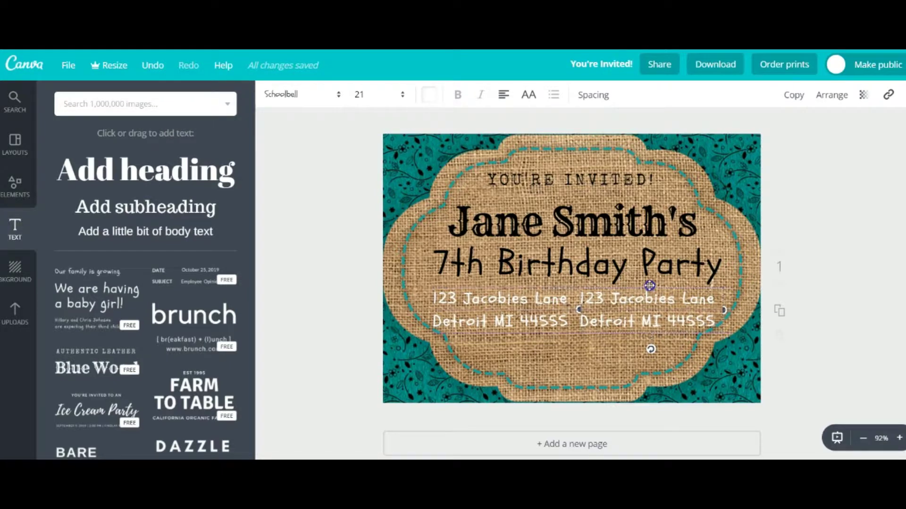
double_click(650, 289)
triple_click(650, 289)
key("BackSpace")
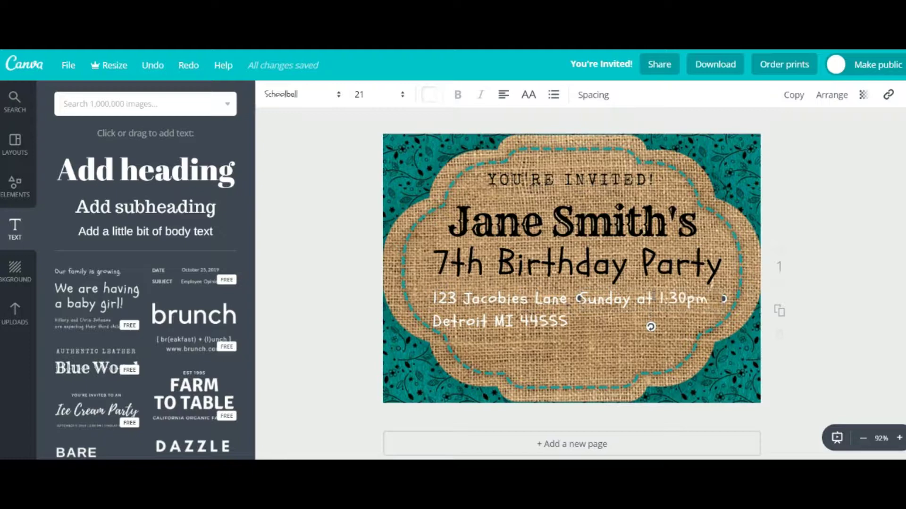
key("Return")
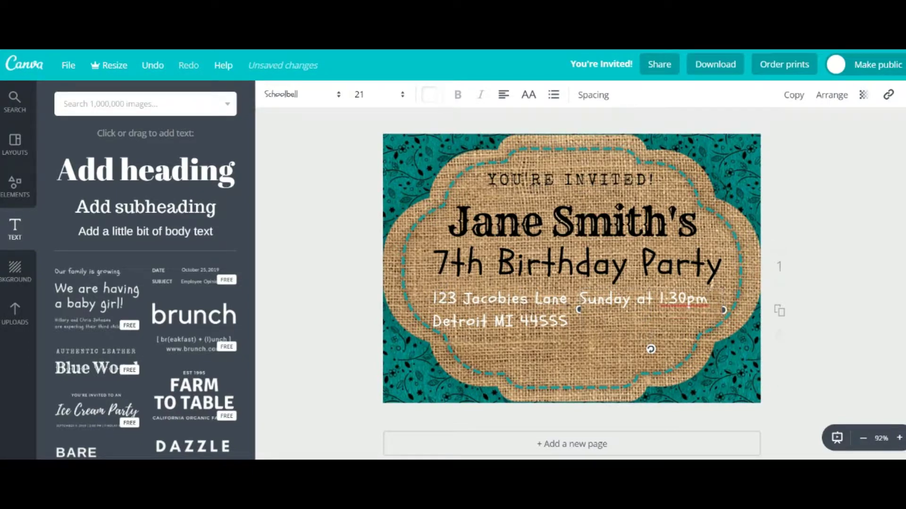
key("super+alt+d")
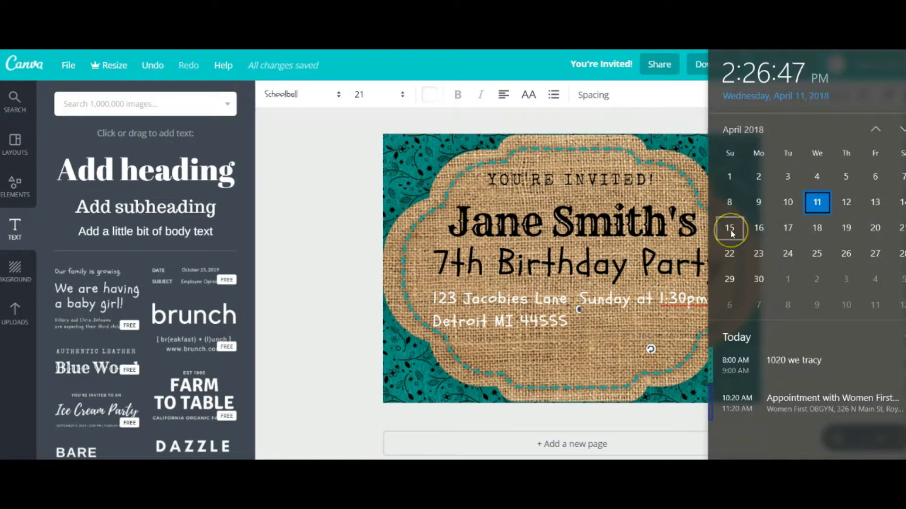
left_click(651, 305)
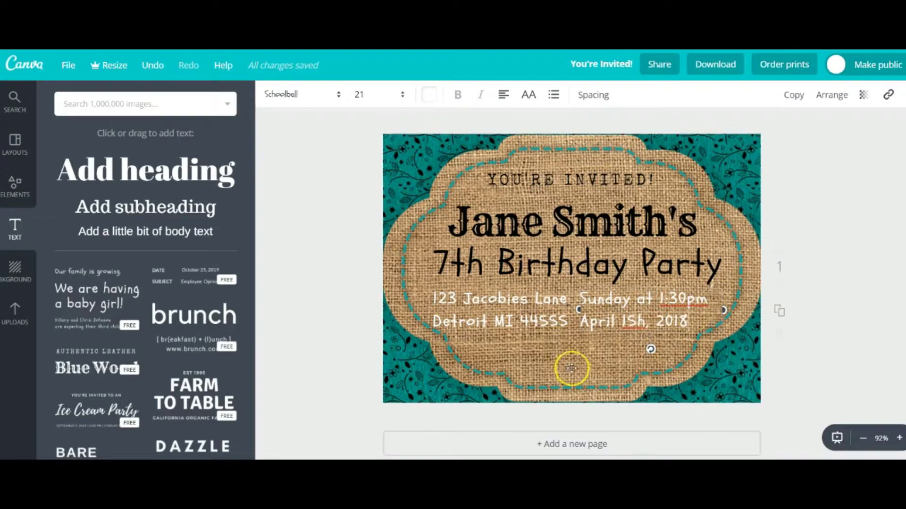
Left-align the date and time block and line it up with the address text
left_click(600, 370)
key("ctrl+z")
left_click_drag(612, 285, 618, 289)
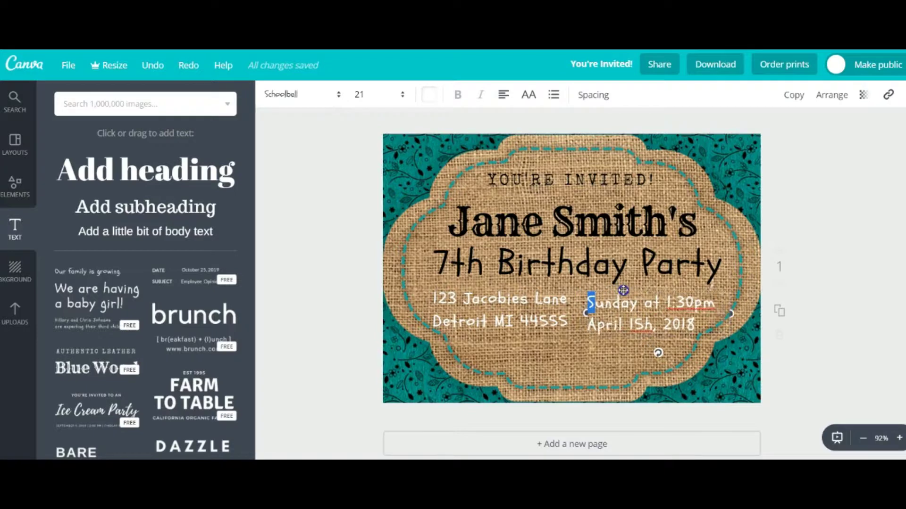
left_click(503, 95)
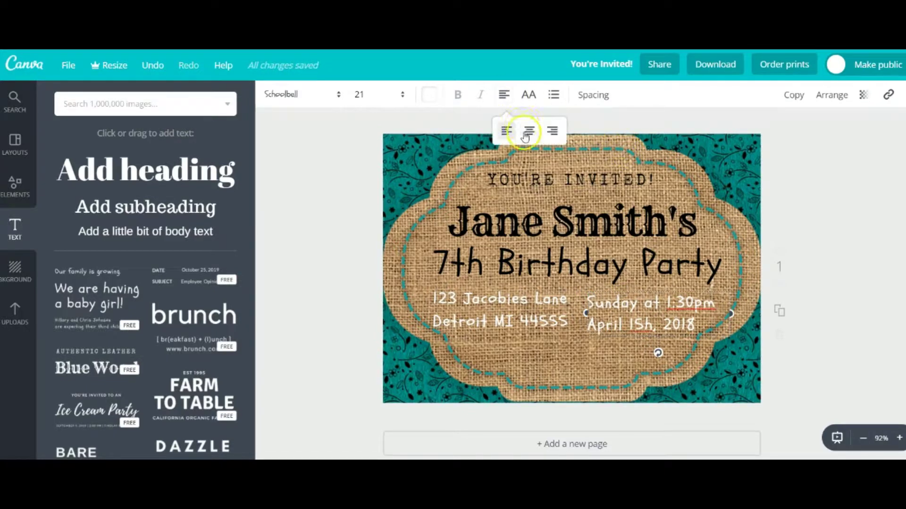
left_click(552, 130)
left_click_drag(665, 293, 639, 285)
left_click(503, 94)
left_click(507, 131)
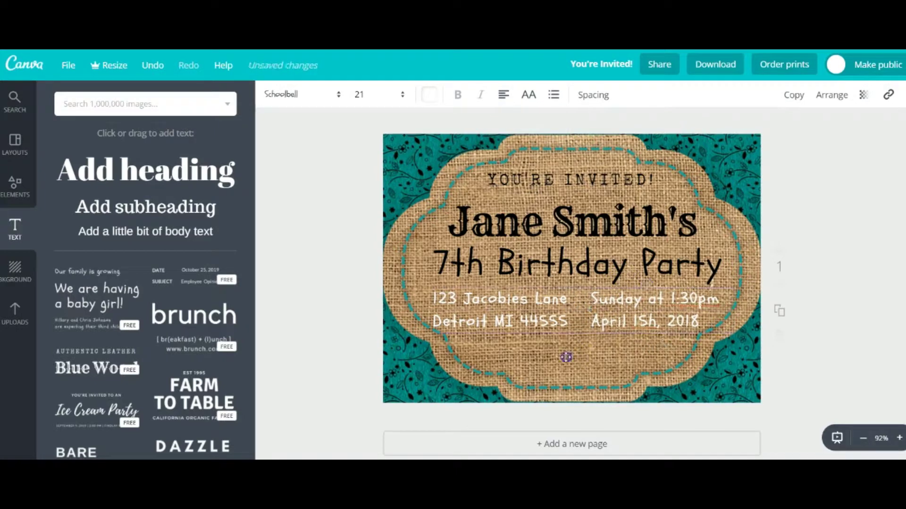
left_click_drag(530, 285, 530, 290)
left_click_drag(660, 298, 662, 298)
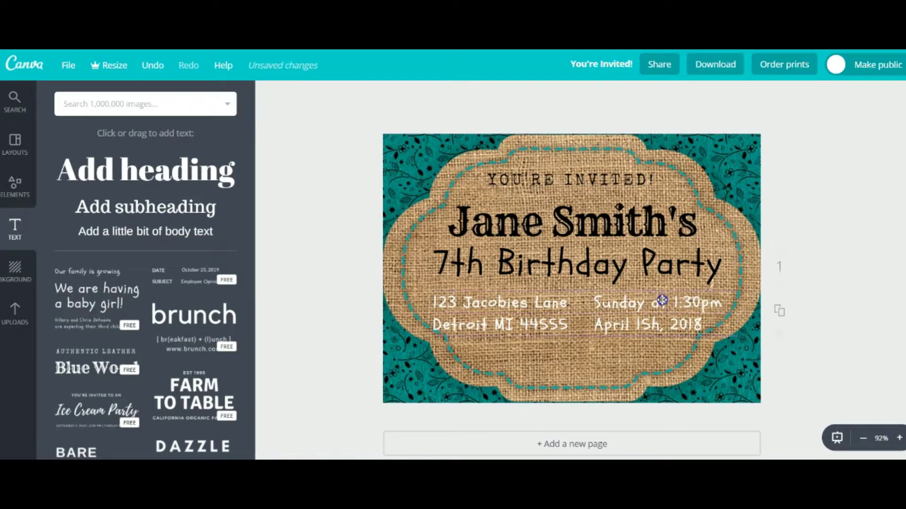
Make the name heading text white
left_click(573, 368)
left_click(485, 218)
double_click(484, 216)
key("ctrl+a")
left_click(429, 95)
left_click(526, 259)
Resize 'YOU'RE INVITED!' to font size 28
left_click(514, 166)
left_click(402, 94)
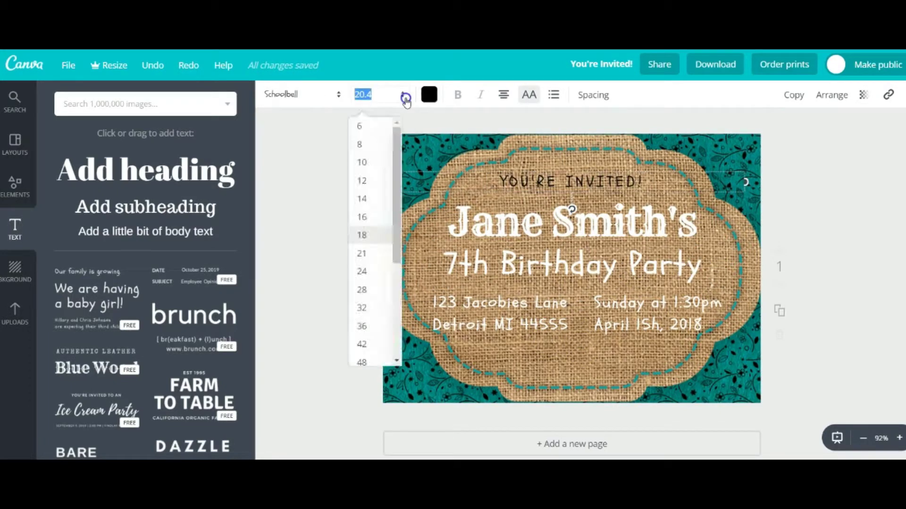
left_click(375, 349)
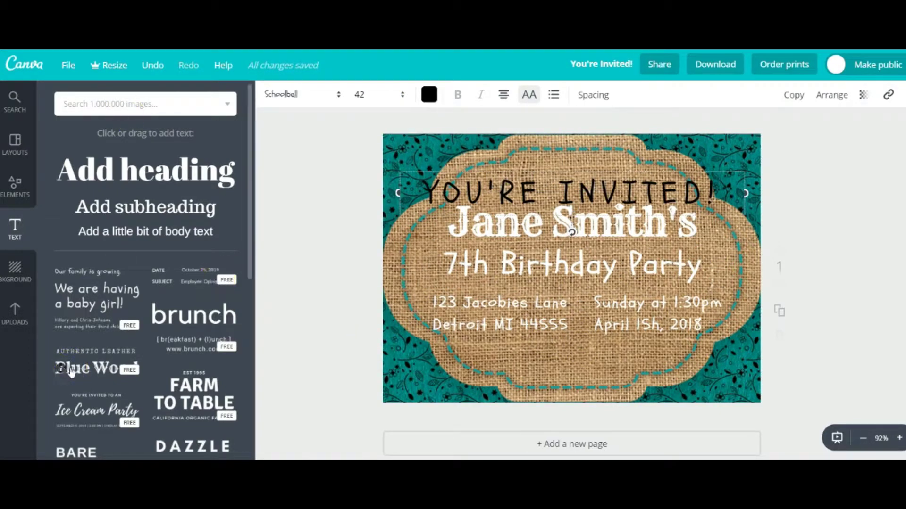
left_click(402, 95)
left_click(364, 325)
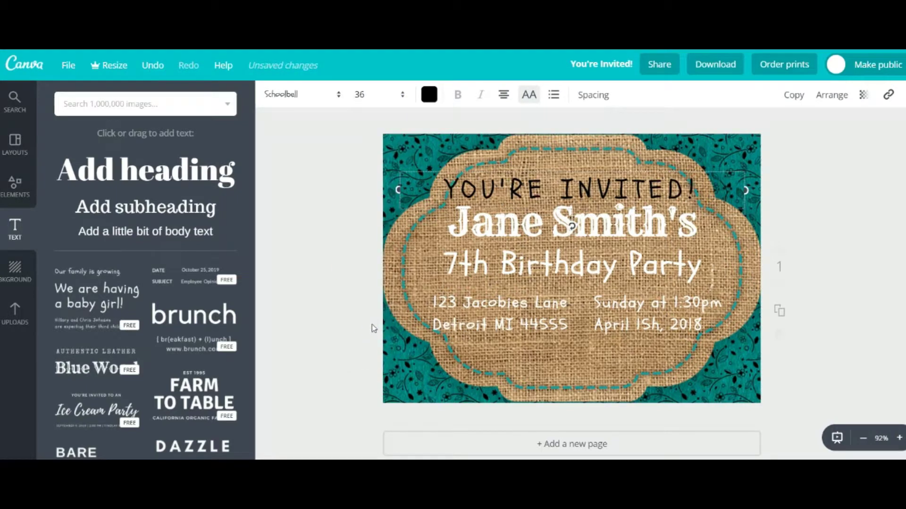
left_click(404, 97)
left_click(360, 292)
Colour 'YOU'RE INVITED!' cyan from the text colour palette
left_click(639, 187)
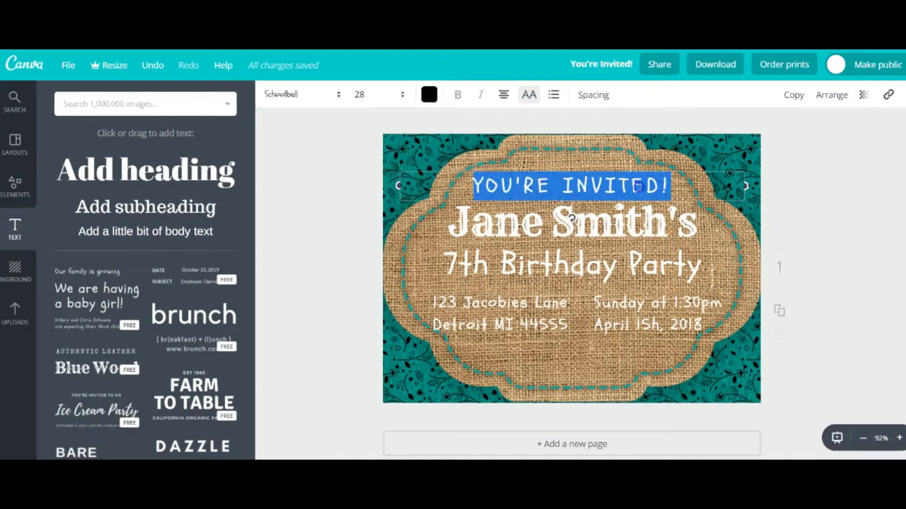
left_click(427, 97)
left_click(536, 263)
left_click(436, 228)
left_click(557, 351)
left_click(581, 217)
Create a custom teal text colour for the 'YOU'RE INVITED!' line
triple_click(622, 185)
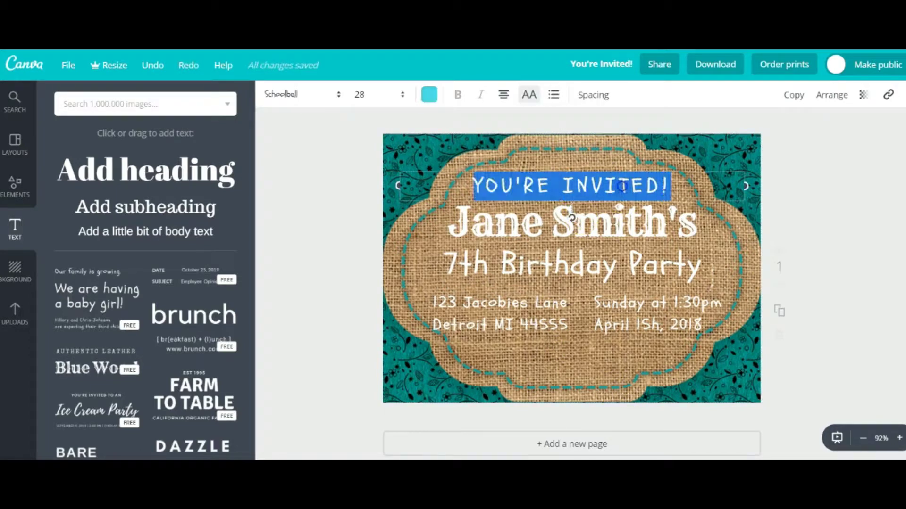
left_click(429, 96)
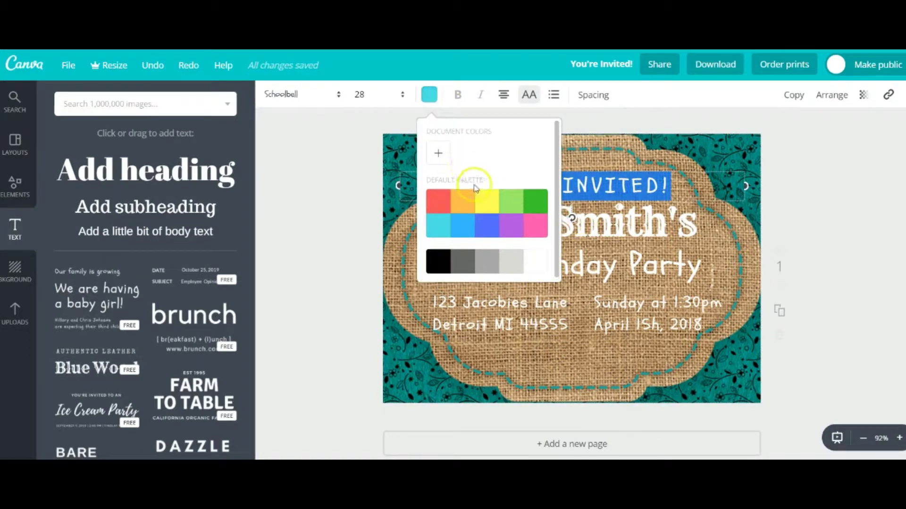
left_click(438, 153)
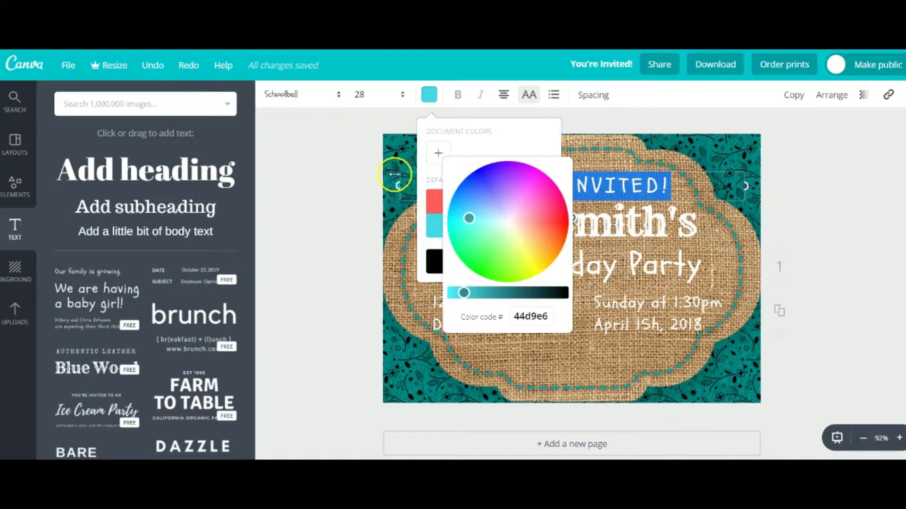
left_click_drag(464, 293, 494, 293)
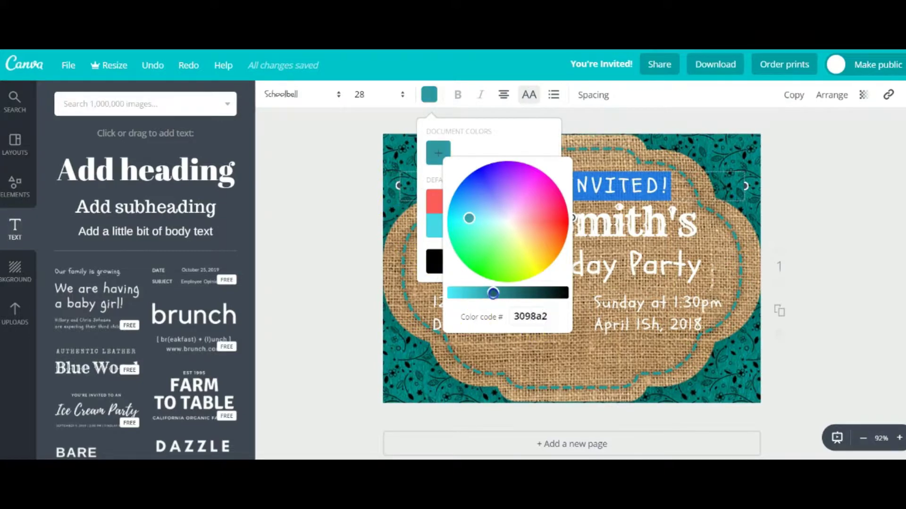
left_click(752, 390)
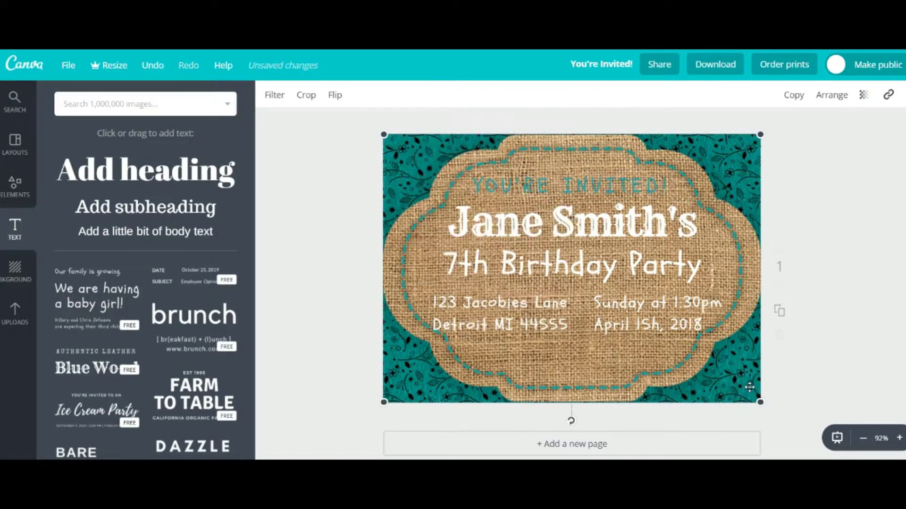
Adjust the custom colour's hue and apply light cyan to 'YOU'RE INVITED!'
double_click(592, 182)
left_click(429, 95)
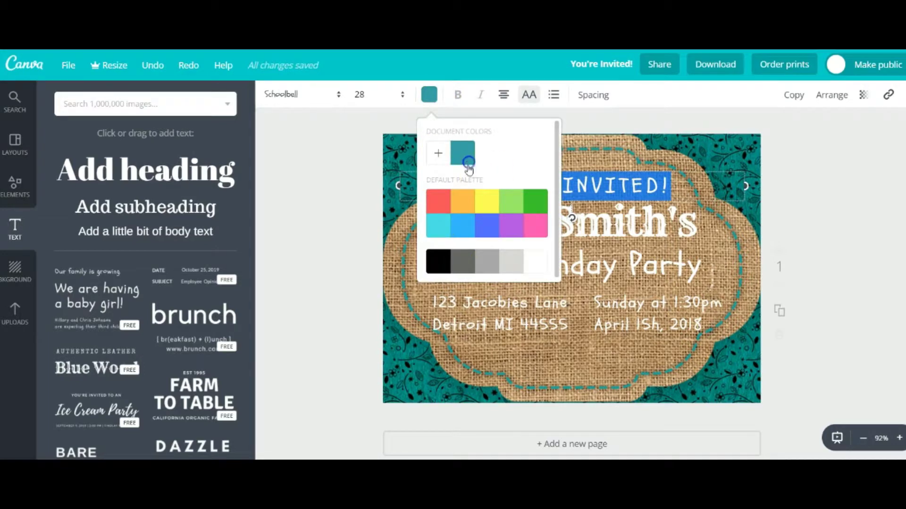
left_click(438, 153)
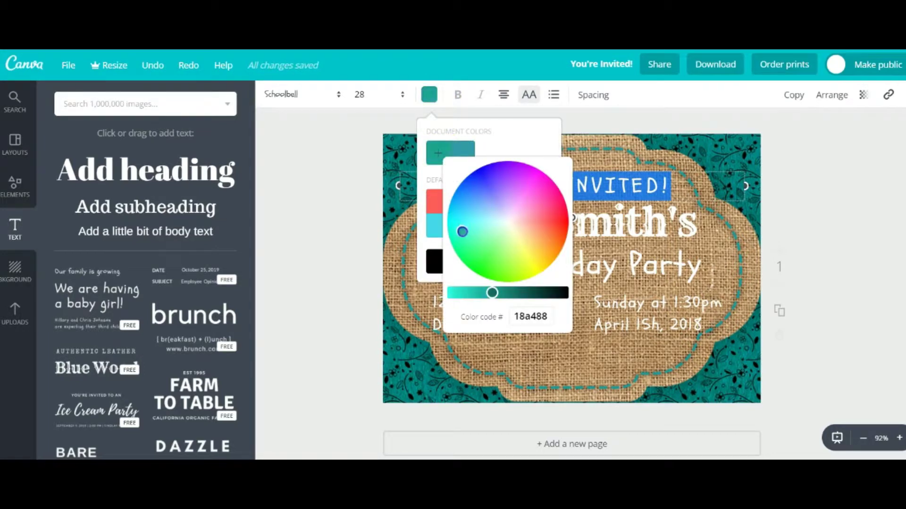
left_click_drag(457, 225, 456, 216)
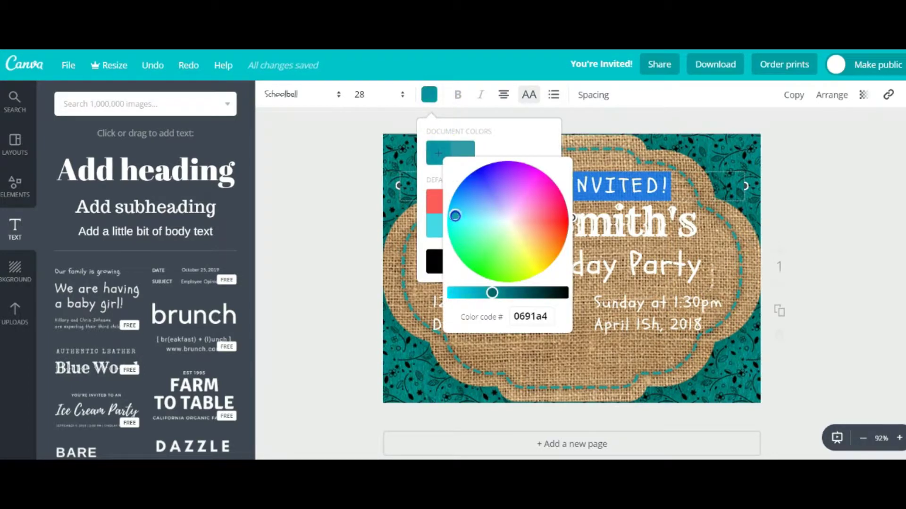
left_click(522, 148)
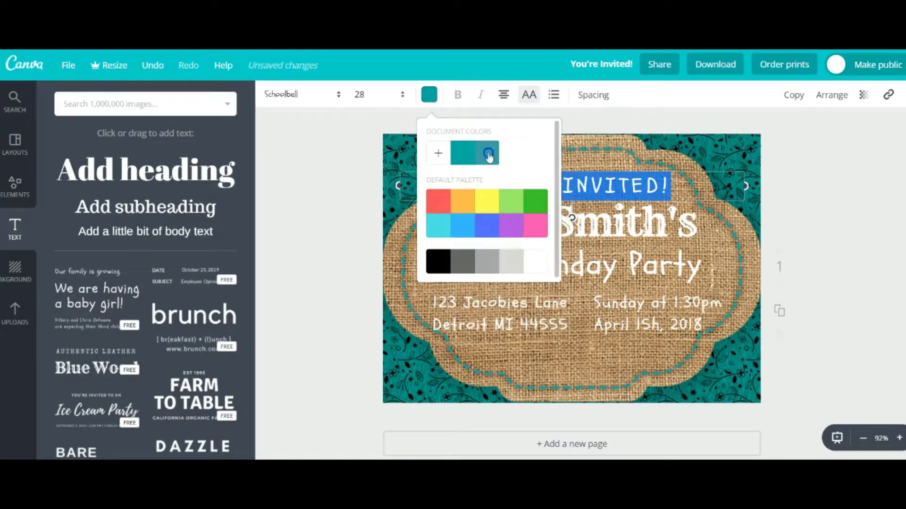
left_click(435, 230)
left_click(561, 168)
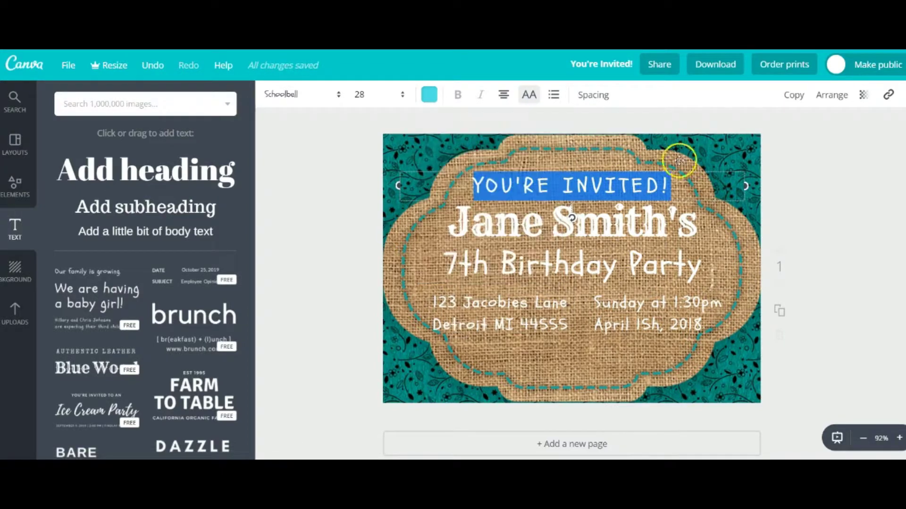
key("ctrl+z")
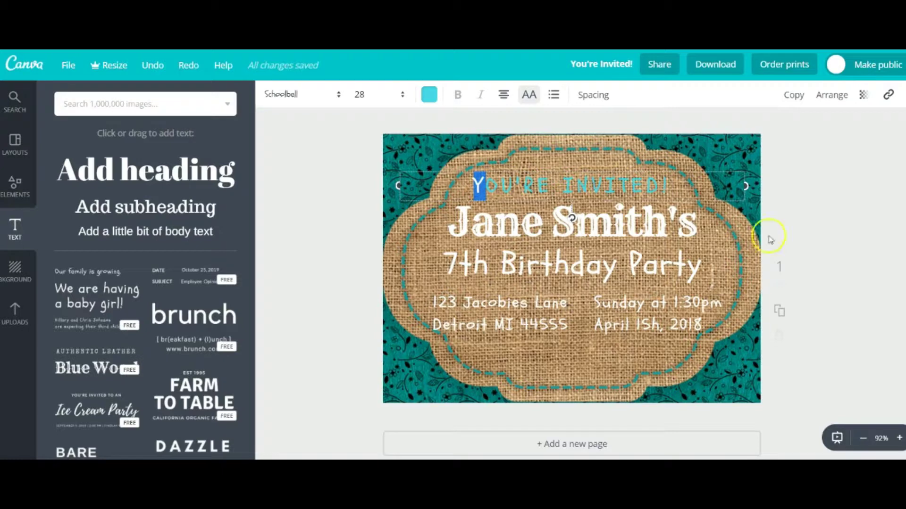
Add the orange dotted line to the card and place it below 7th Birthday Party
left_click(740, 271)
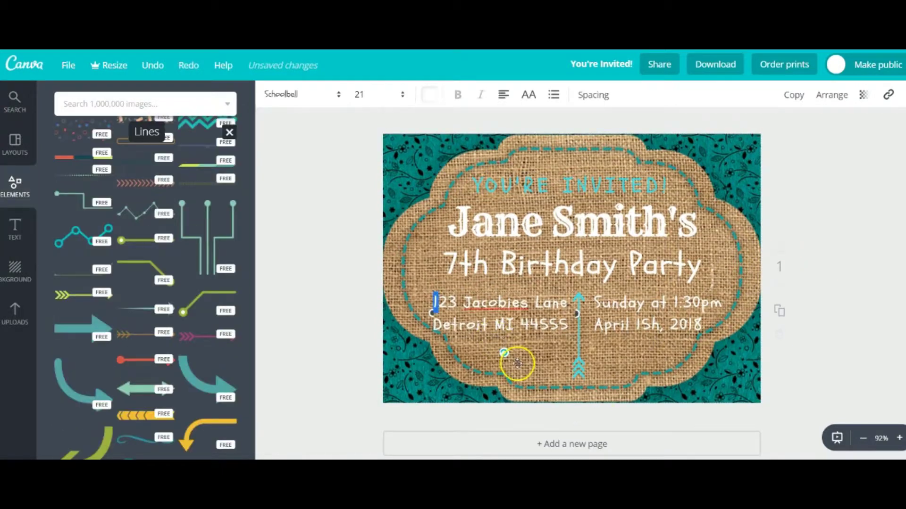
left_click(674, 391)
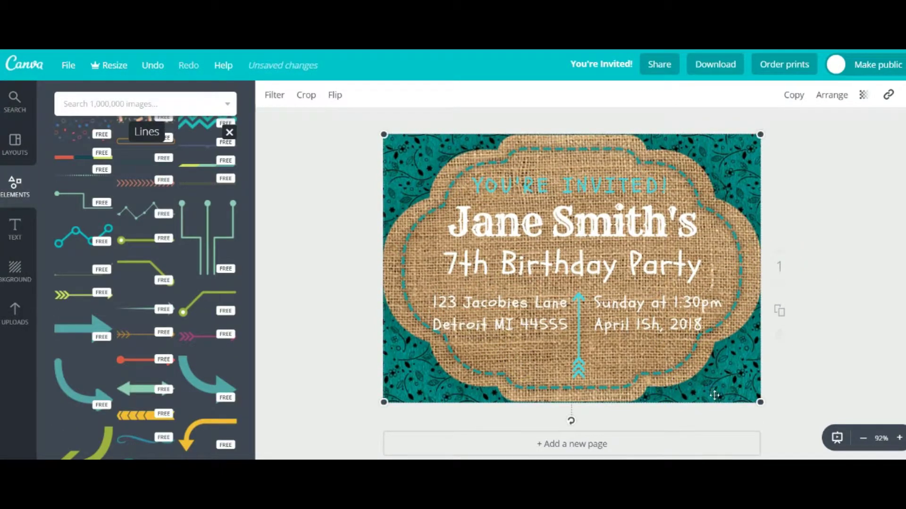
scroll(135, 379, "up", 5)
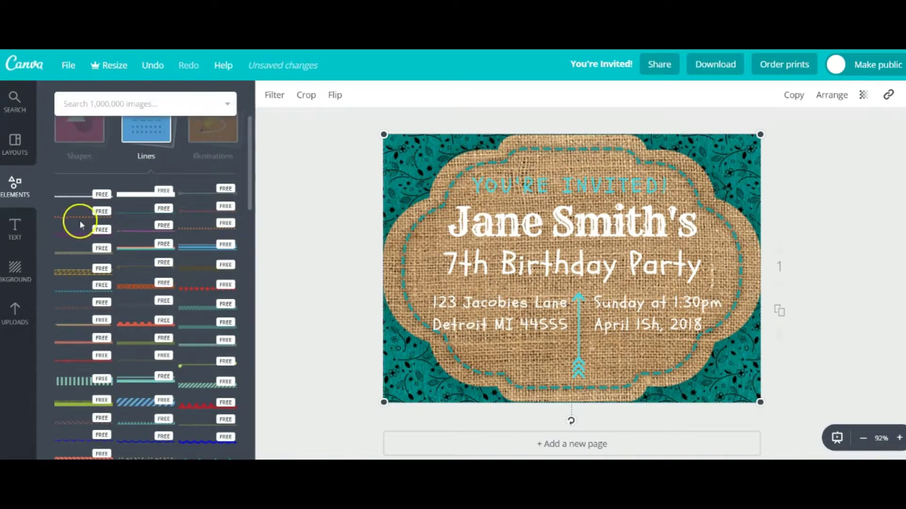
left_click(212, 229)
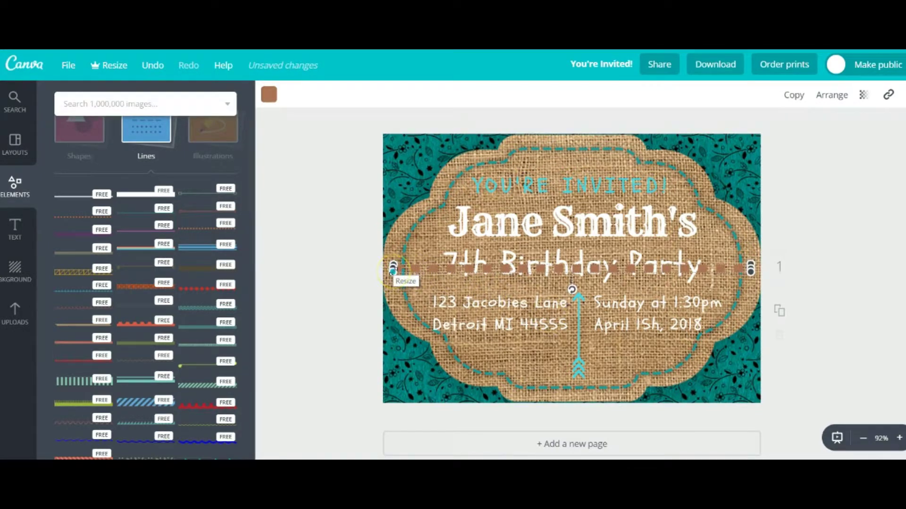
left_click(508, 271)
left_click_drag(509, 269, 516, 283)
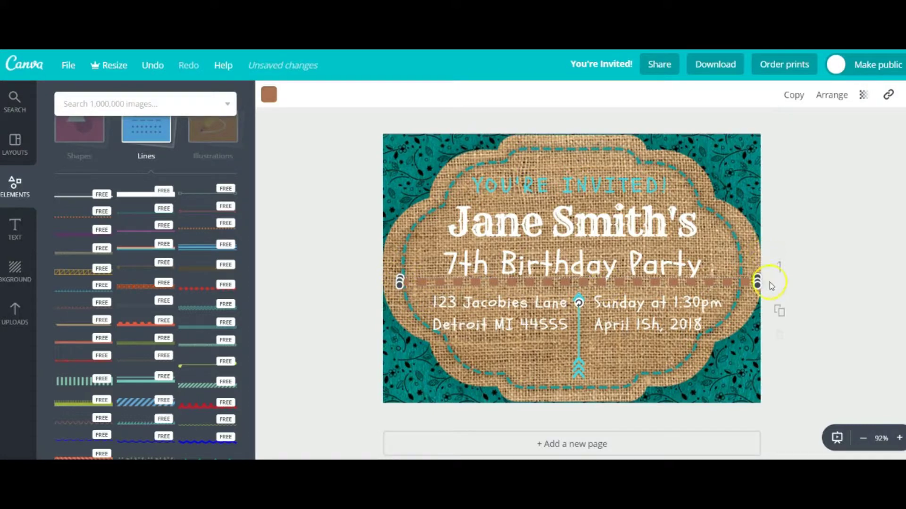
Shorten the dotted line and rotate it to a vertical orientation
left_click_drag(728, 281, 665, 285)
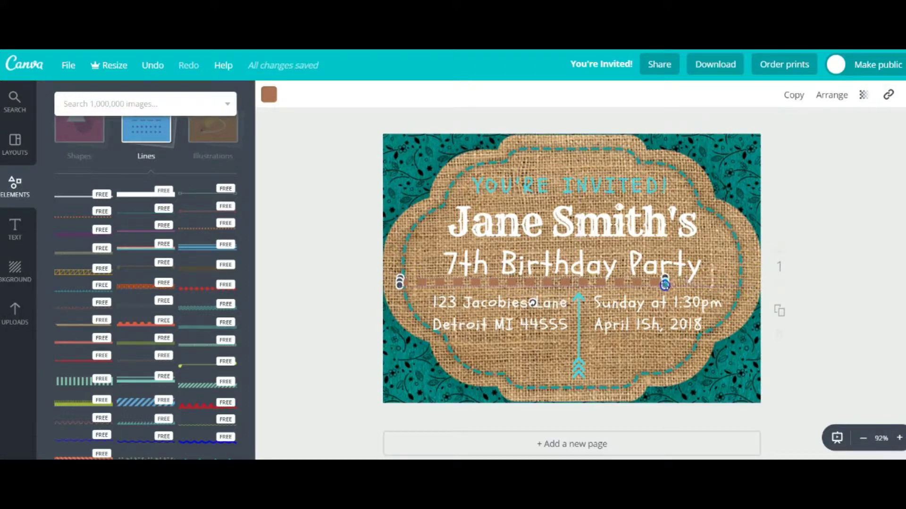
left_click(556, 313)
left_click_drag(536, 303, 532, 285)
left_click_drag(533, 415, 533, 384)
left_click(267, 94)
Make the dotted line light cyan and position it between the address and date
left_click(277, 229)
left_click(621, 366)
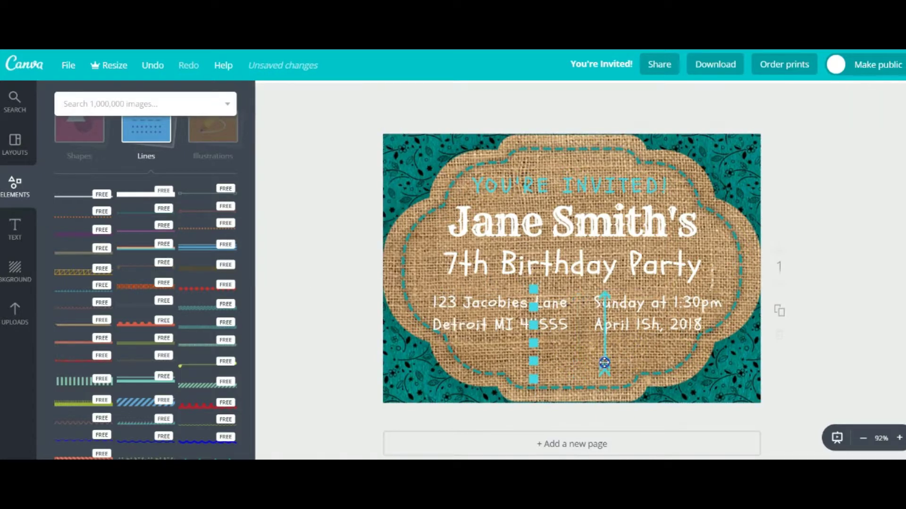
left_click_drag(539, 380, 581, 379)
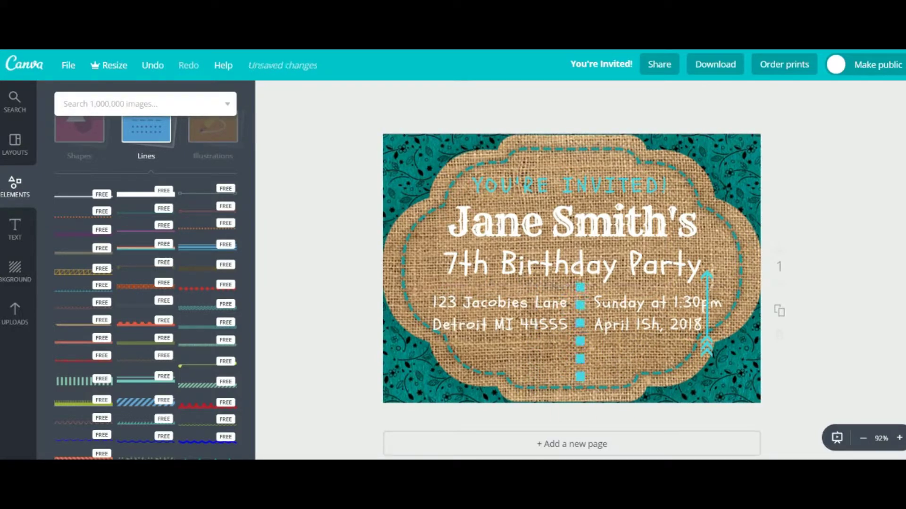
left_click(515, 359)
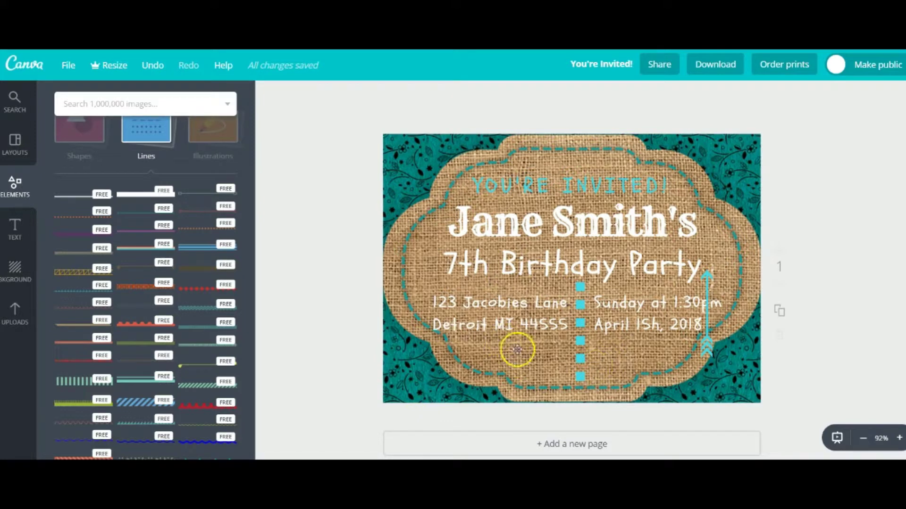
Move the arrow up beside the date text and shorten the divider from its top
left_click_drag(708, 349, 742, 303)
left_click(608, 379)
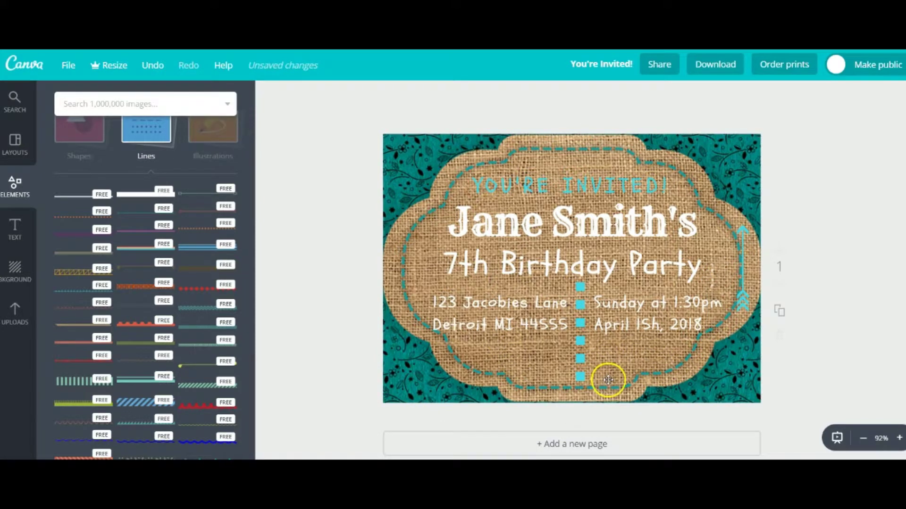
left_click(504, 324)
left_click(546, 192)
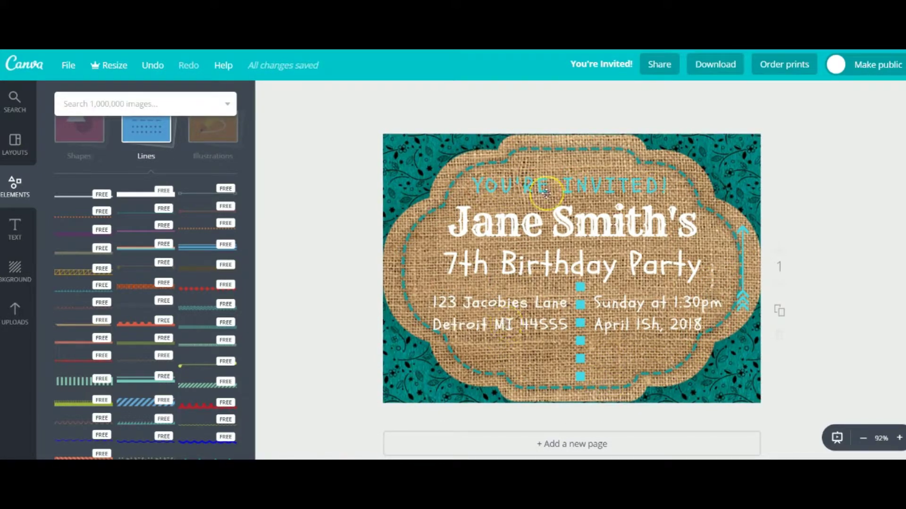
left_click(580, 286)
left_click_drag(580, 286, 579, 303)
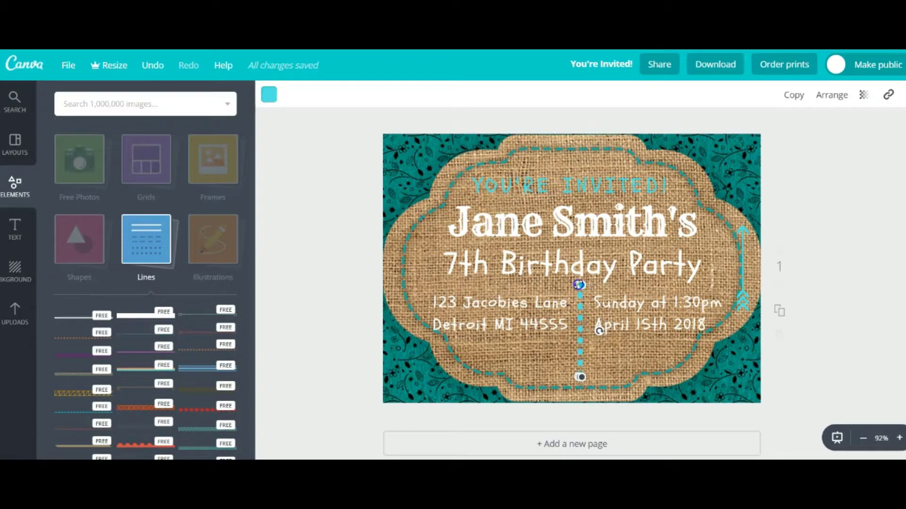
Lower the address and date text blocks so they line up with each other
left_click(512, 332)
left_click_drag(558, 296, 558, 313)
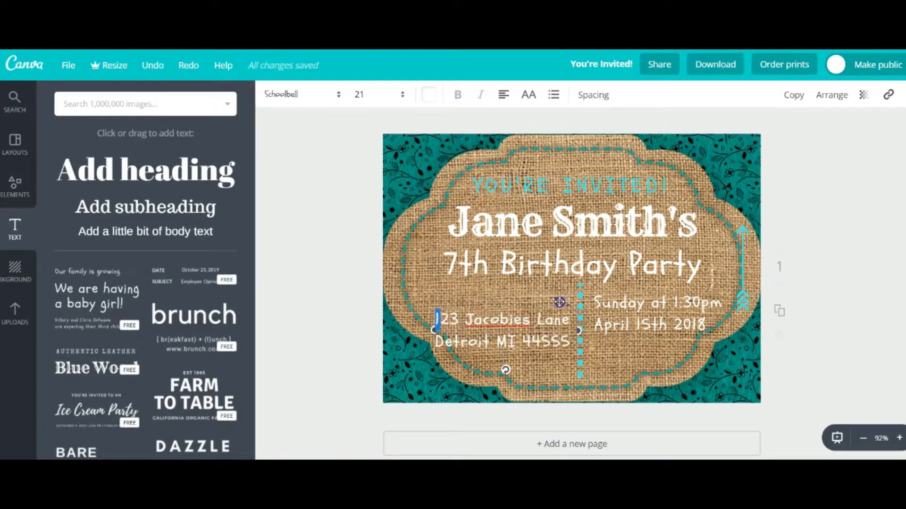
left_click(659, 303)
left_click_drag(661, 304, 653, 310)
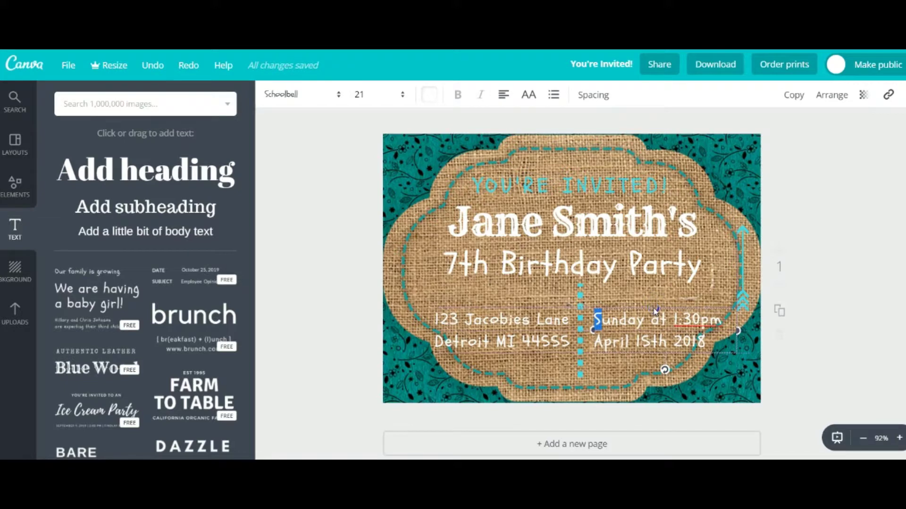
Move the YOU'RE INVITED, name and 7th Birthday Party headings upward
left_click(592, 180)
left_click_drag(597, 178, 597, 171)
left_click(607, 200)
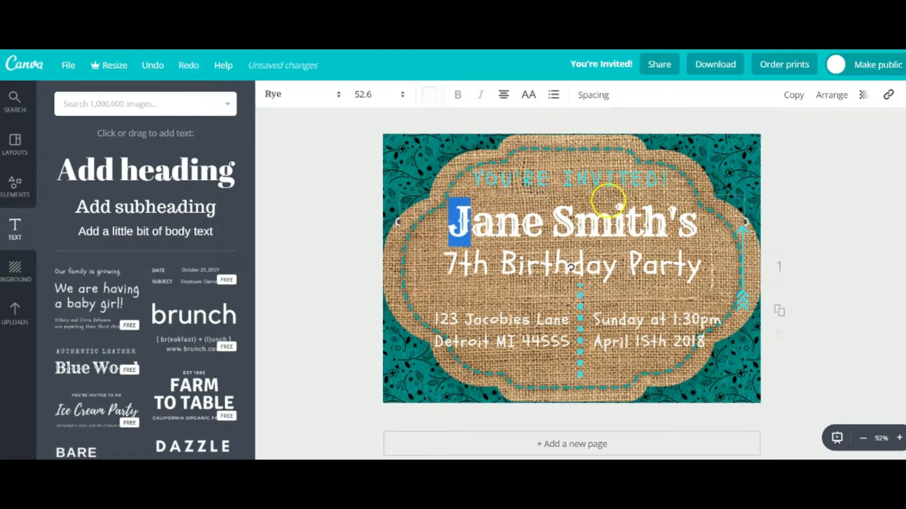
left_click_drag(617, 207, 618, 193)
left_click(632, 238)
left_click_drag(632, 238, 637, 225)
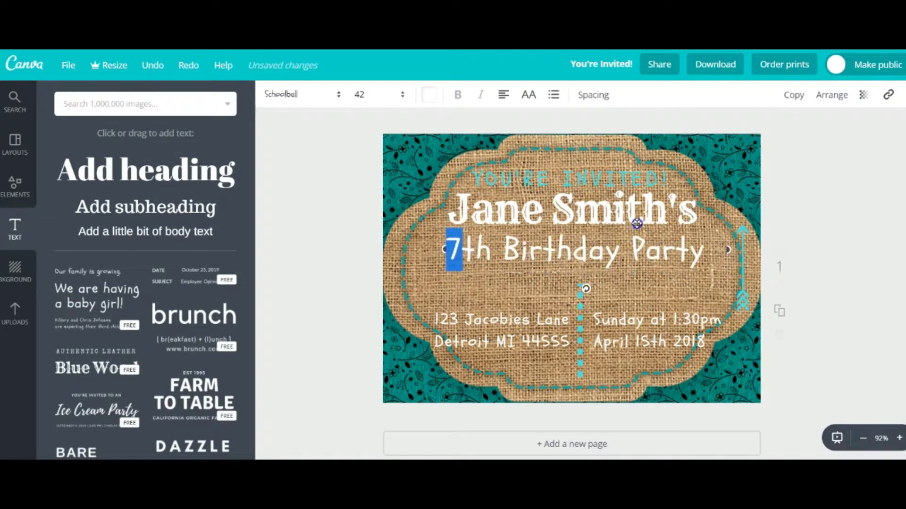
Make the 7th Birthday Party line light cyan
left_click(429, 94)
left_click(441, 226)
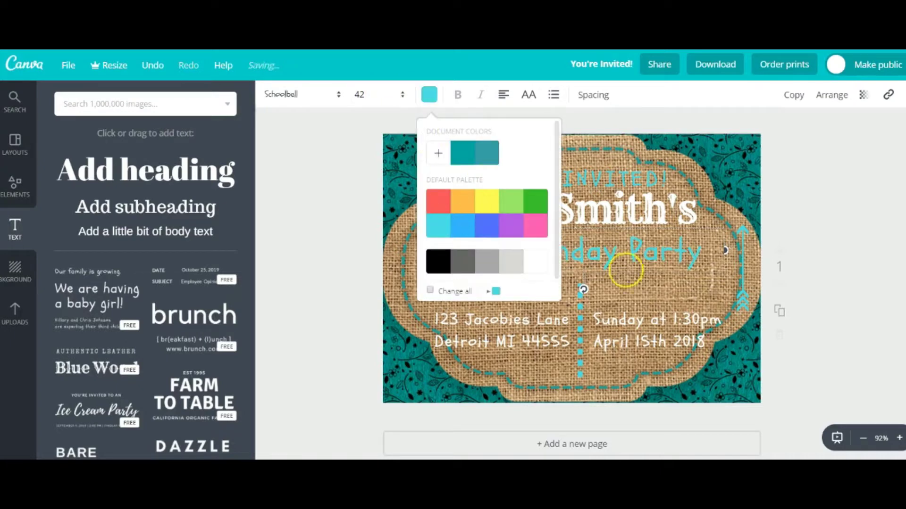
left_click(505, 313)
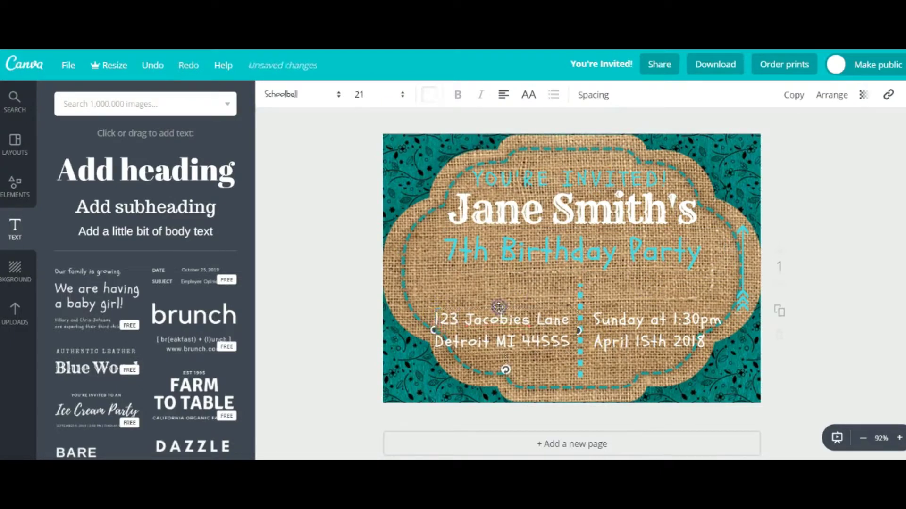
Move the address up and add a house-name line above the street line
left_click_drag(505, 307, 509, 286)
left_click(461, 306)
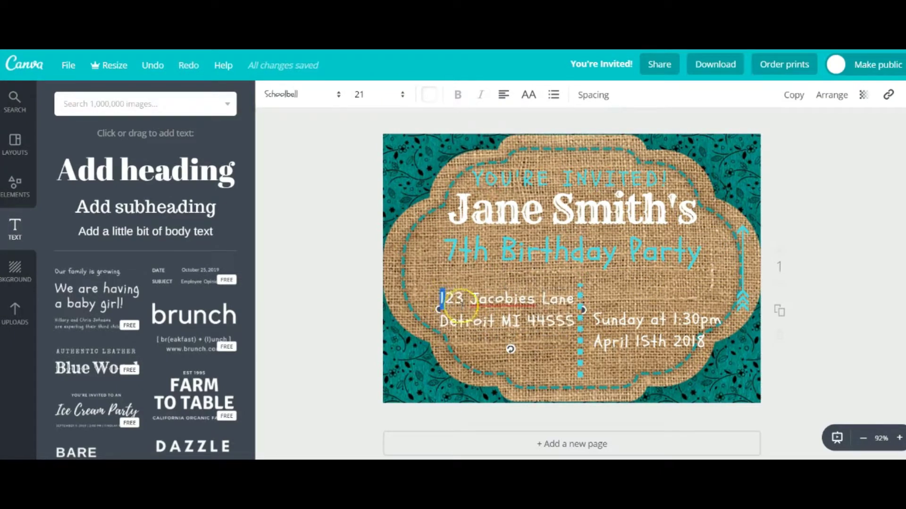
type("Our House")
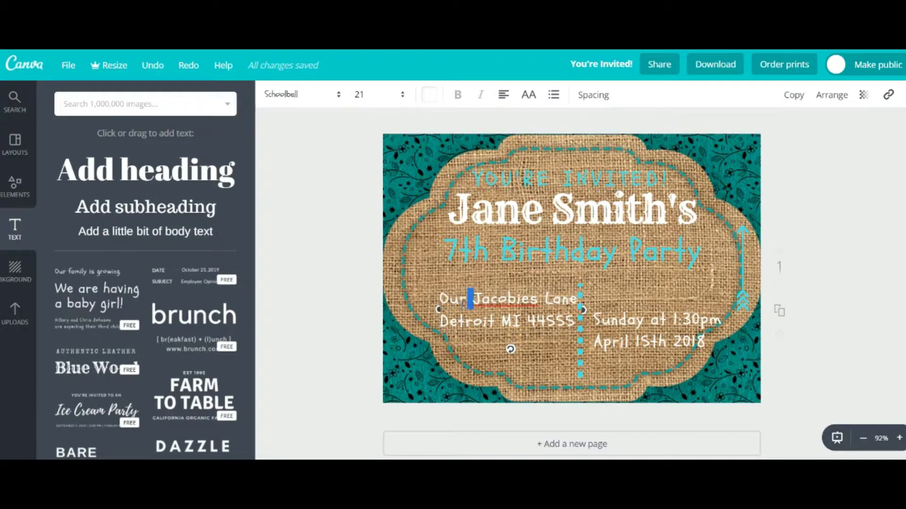
key("Return")
type("123 Blank Rd")
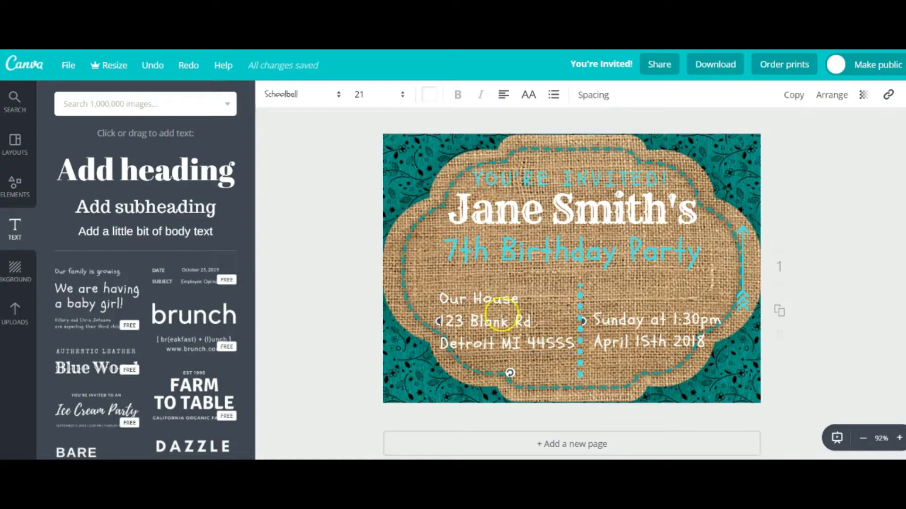
left_click(442, 298)
type("The Smith's")
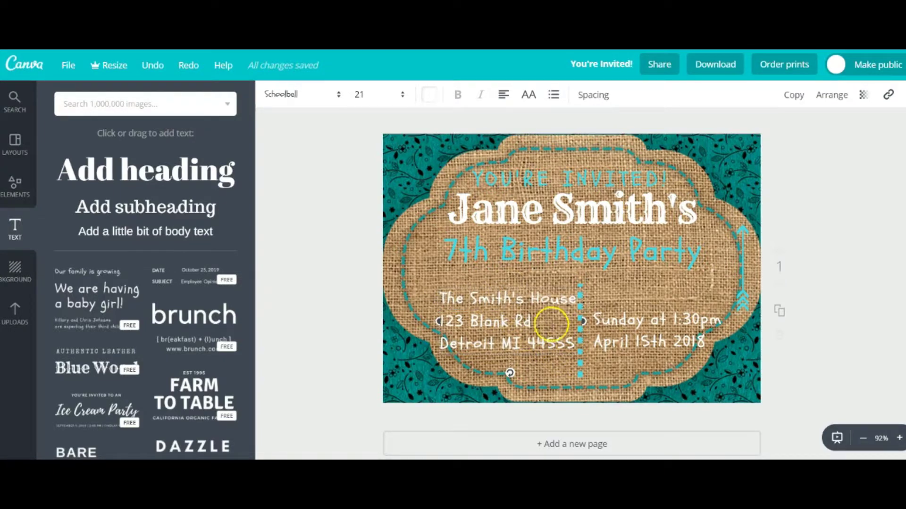
type("d")
left_click(595, 319)
Rewrite the date block so Sunday sits above a new '1:30 to 3:30 pm' line
left_click(596, 320)
key("Return")
left_click(598, 330)
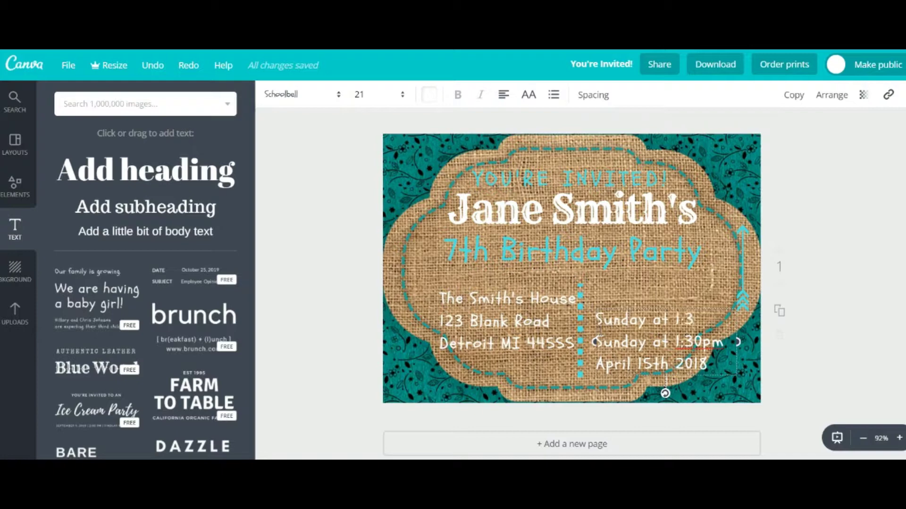
left_click_drag(688, 322, 650, 320)
key("BackSpace")
left_click(621, 313)
left_click_drag(593, 330, 724, 330)
key("BackSpace")
type("1:30 to 3:30 pm")
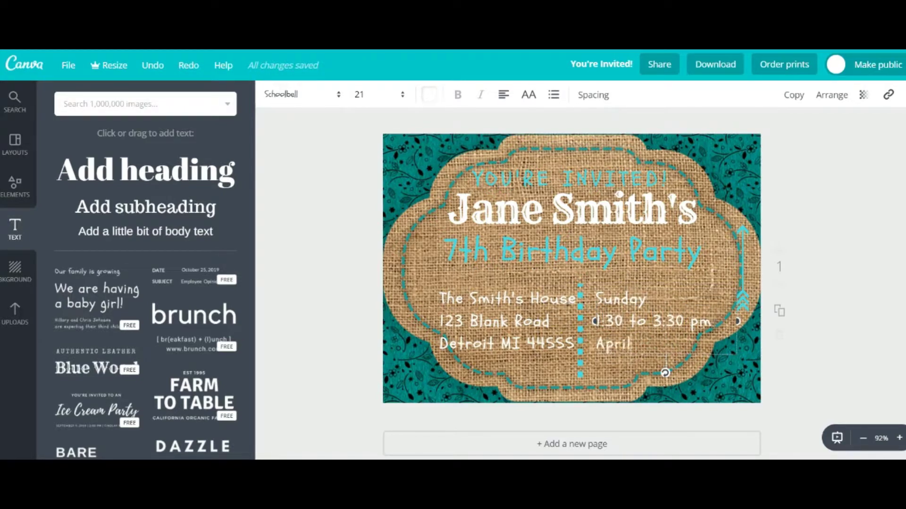
Realign the address and date blocks so Sunday matches the first address line
left_click(523, 298)
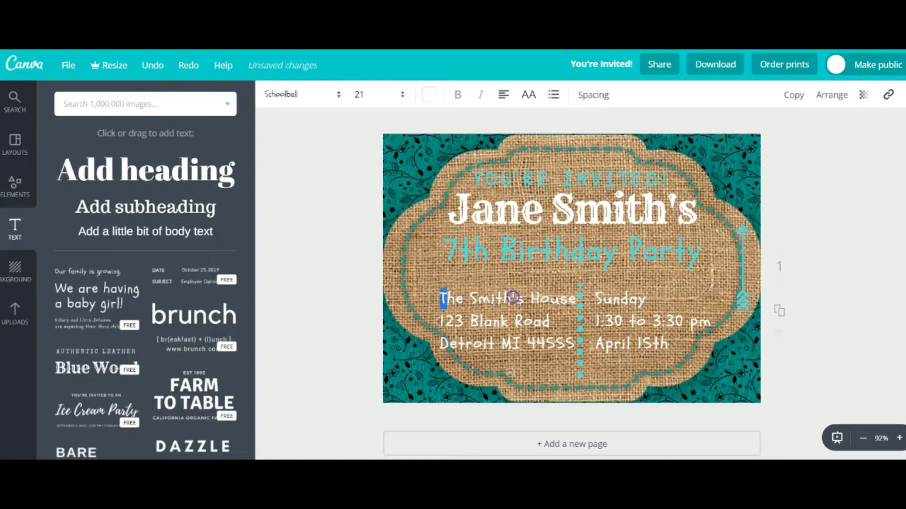
left_click_drag(525, 290, 521, 270)
left_click(607, 319)
left_click_drag(609, 307, 615, 266)
left_click(574, 357)
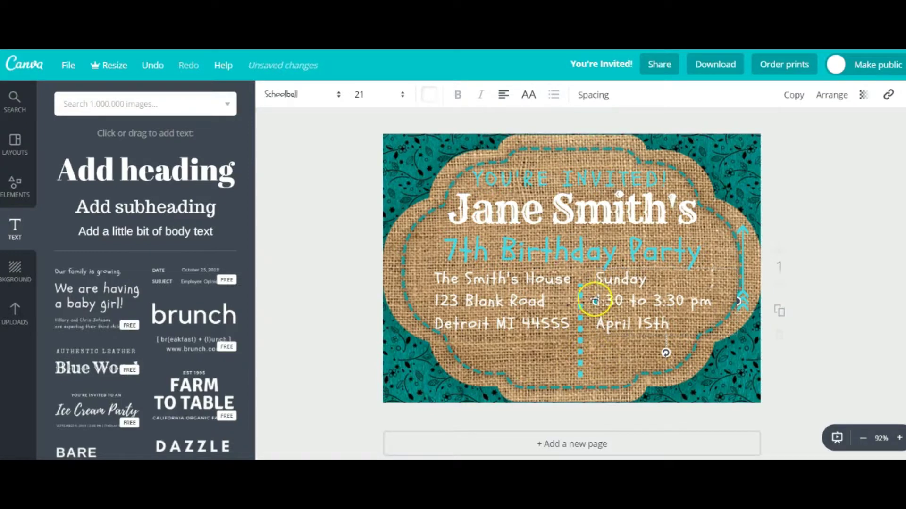
left_click(576, 367)
Shorten the dotted divider from the bottom to fit the text blocks
left_click(580, 375)
left_click_drag(577, 378, 579, 325)
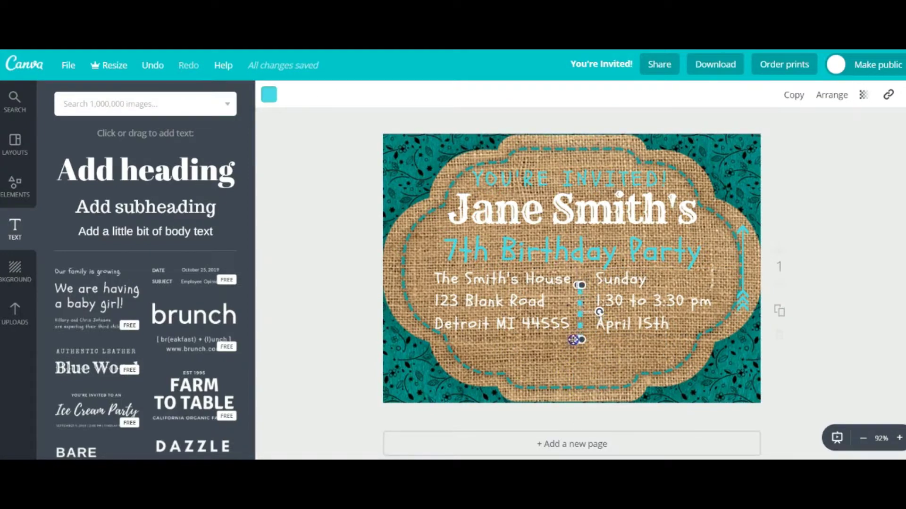
left_click(505, 363)
left_click(582, 282)
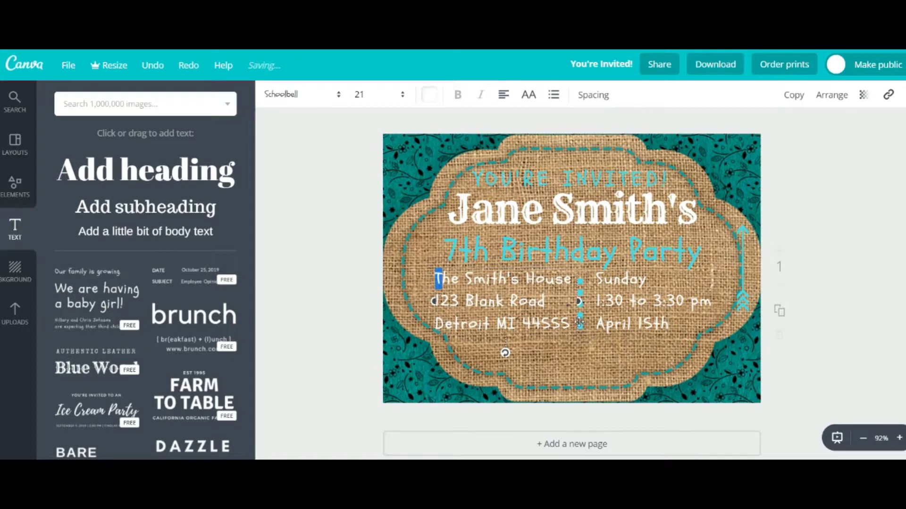
left_click(580, 302)
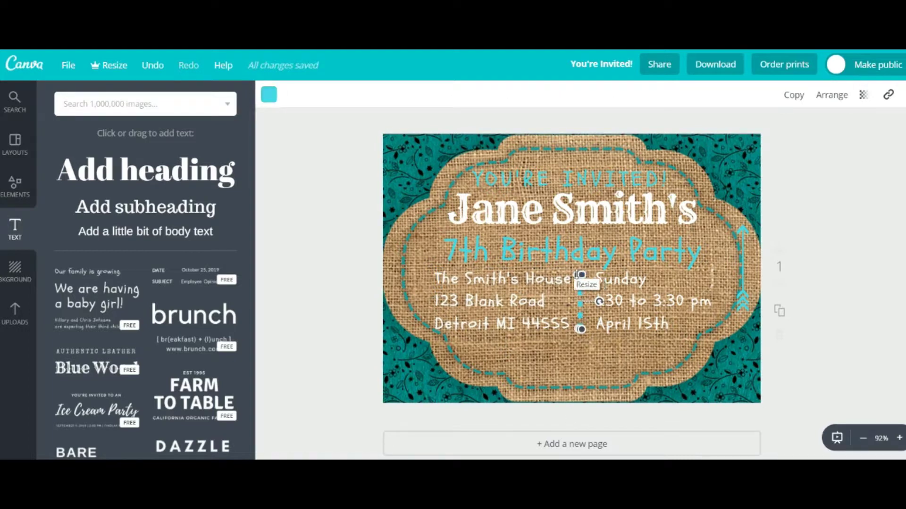
left_click(637, 334)
left_click(580, 326)
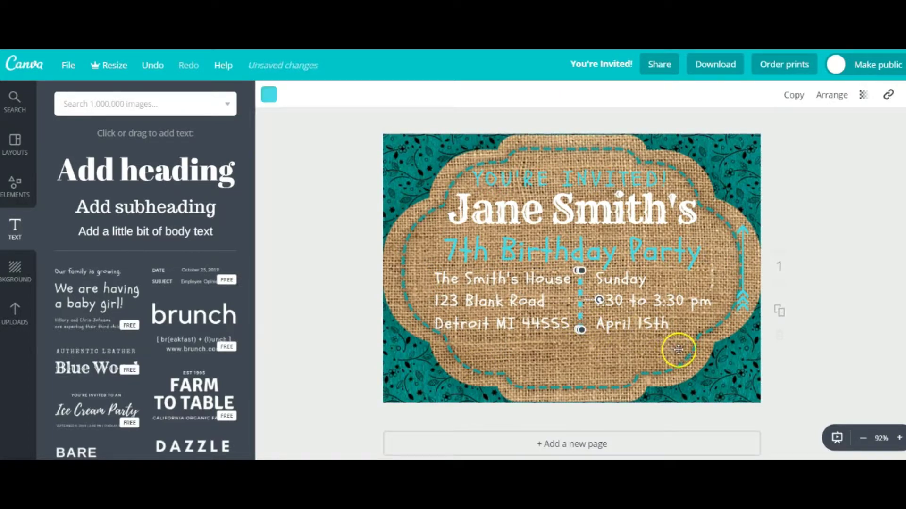
left_click(571, 377)
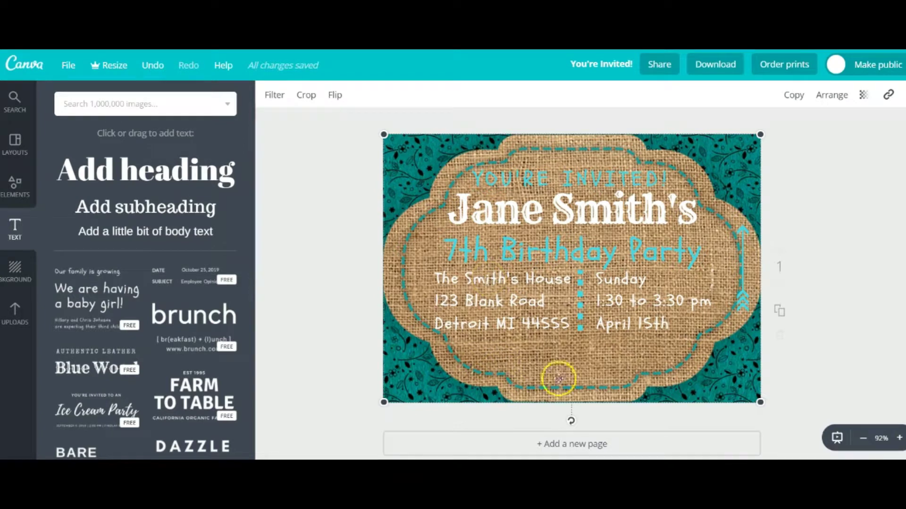
Add a Schoolbell text box with the RSVP contact, April 12th deadline and phone number
key("t")
left_click_drag(551, 266, 559, 340)
left_click(338, 94)
left_click(344, 191)
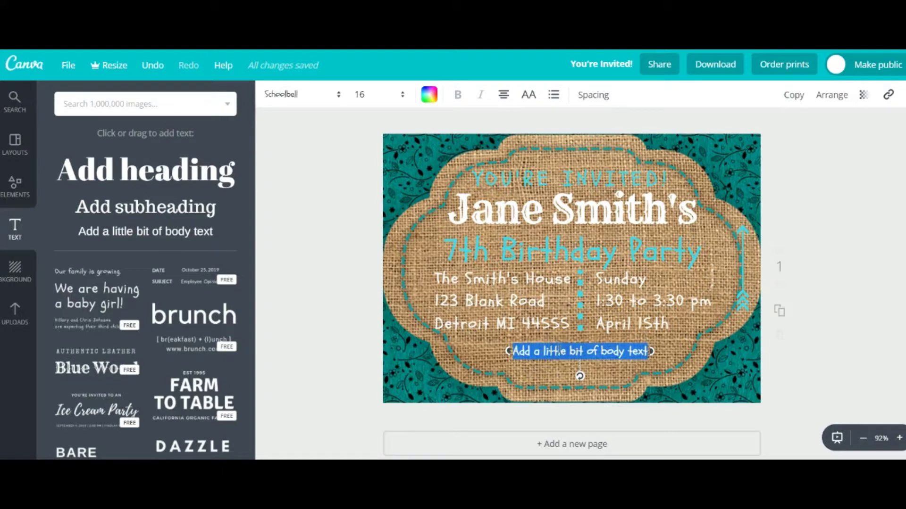
key("BackSpace")
type("RSVP to Annie!")
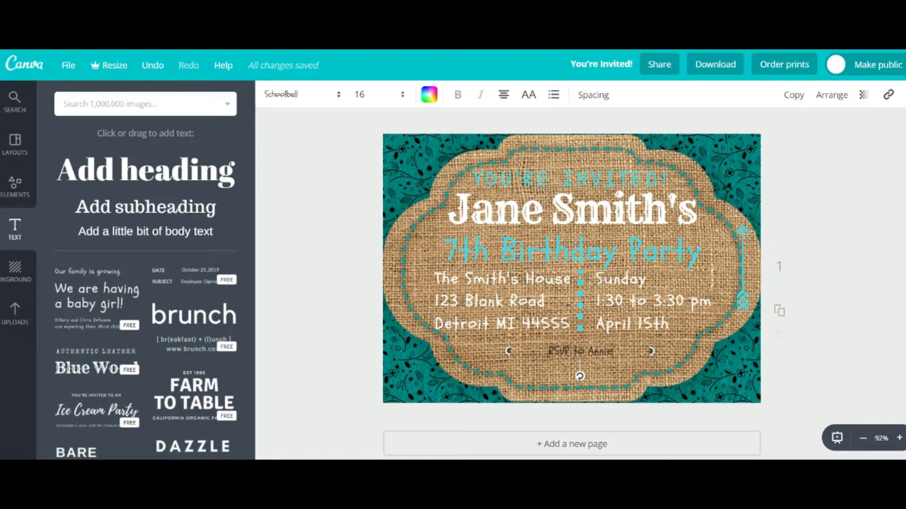
left_click(571, 351)
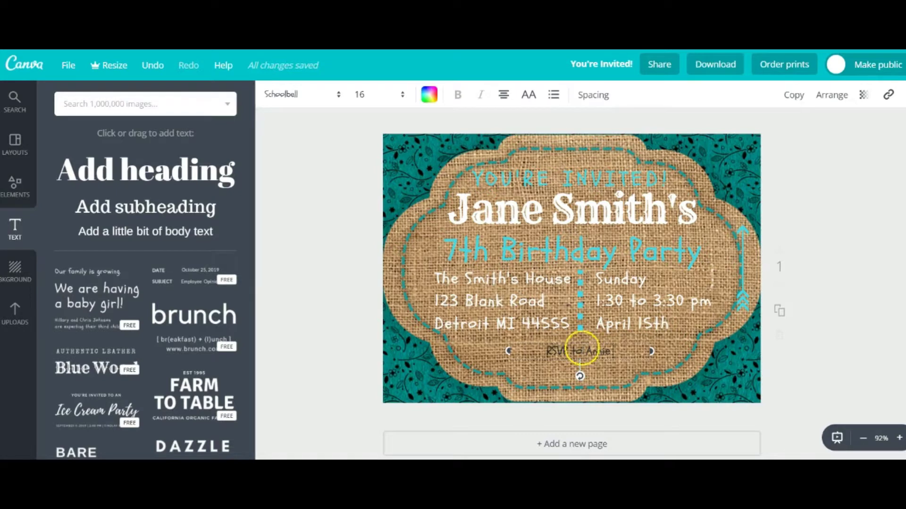
type("by April.12th")
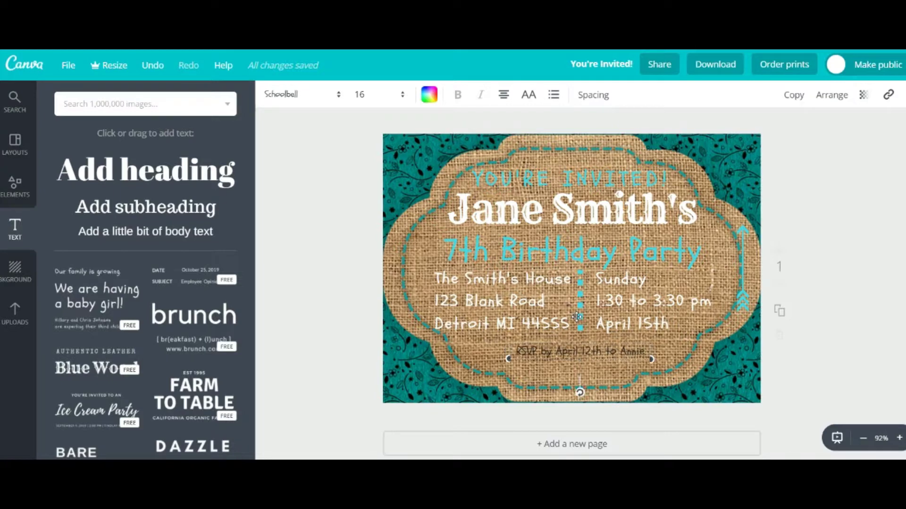
type("-4567")
Make the RSVP text white and try size 21, then undo the size change
triple_click(600, 363)
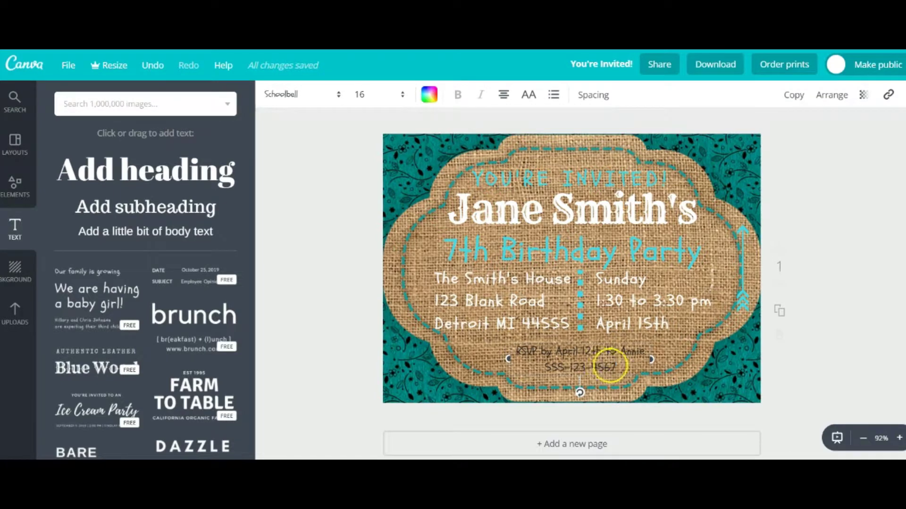
left_click(428, 96)
left_click(538, 260)
left_click(449, 333)
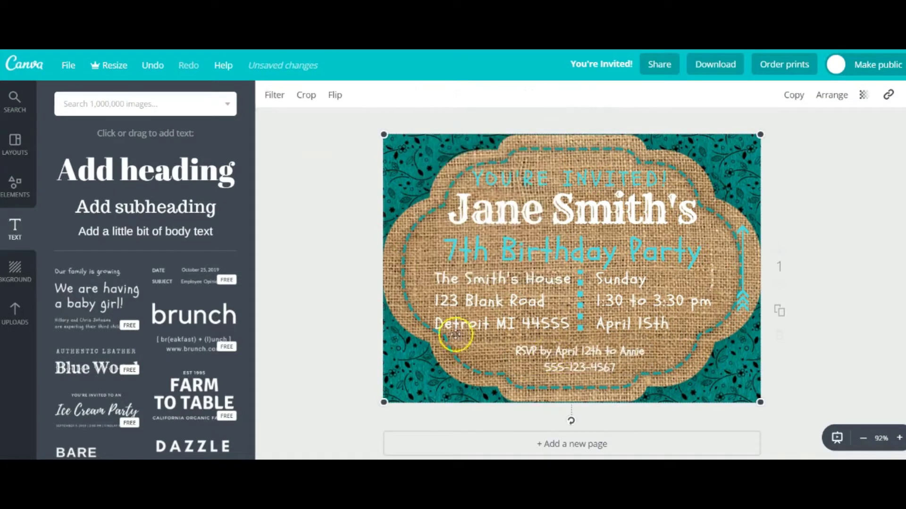
left_click(571, 346)
triple_click(571, 347)
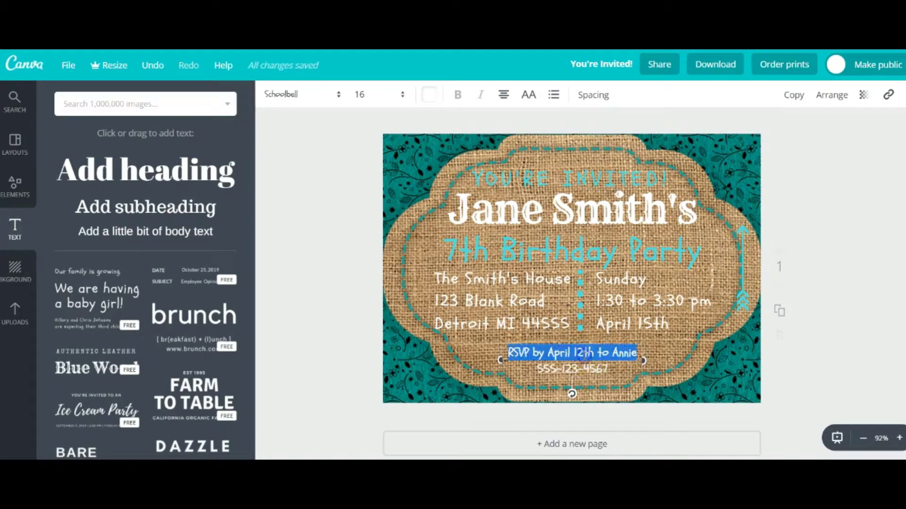
left_click(360, 95)
left_click(369, 194)
left_click(402, 94)
left_click(369, 253)
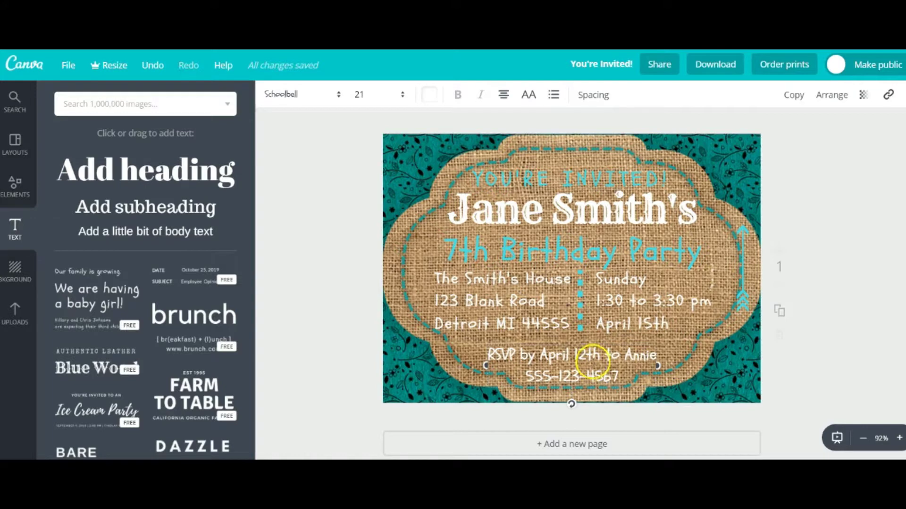
key("ctrl+z")
key("ctrl+z")
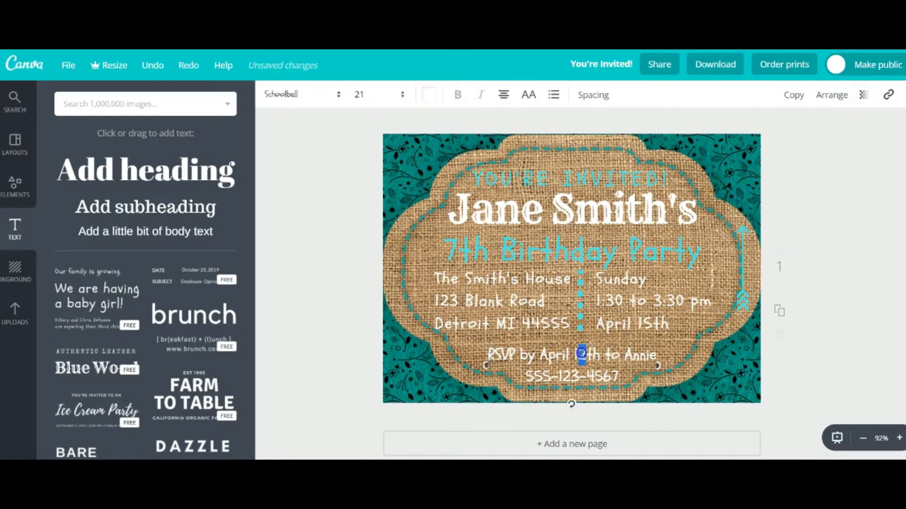
Restyle the RSVP text in Rye font, size 16, teal
left_click(302, 94)
left_click(282, 146)
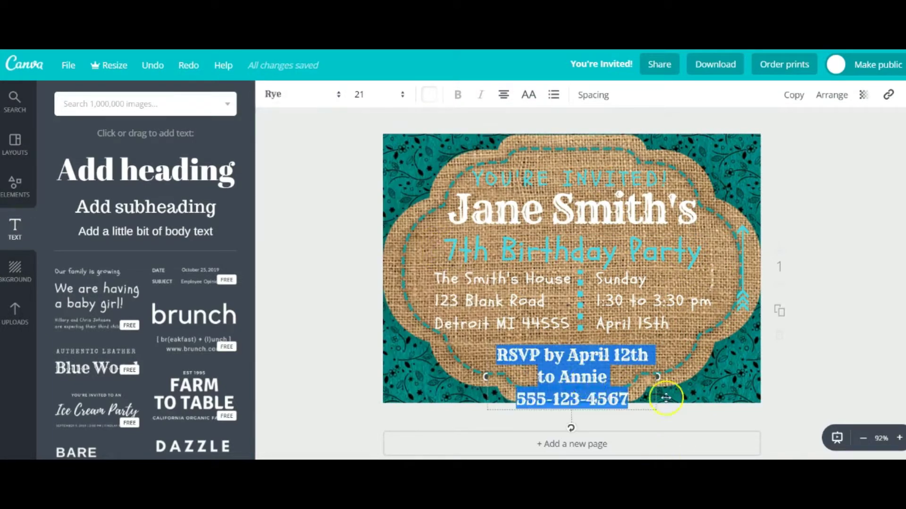
left_click(402, 94)
left_click(368, 219)
left_click(427, 97)
left_click(443, 132)
left_click(587, 324)
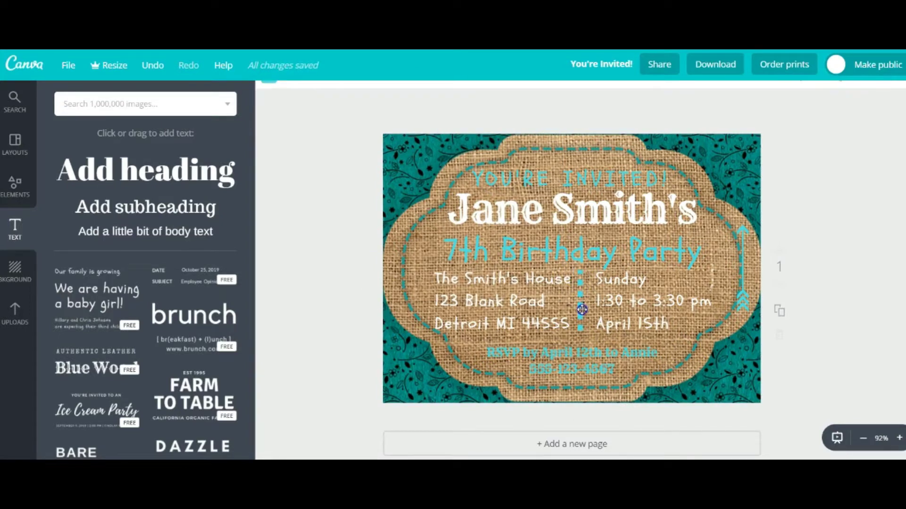
Nudge the divider with the dates, the address box, and the RSVP line slightly down and right
left_click(613, 301, "shift")
left_click_drag(613, 301, 564, 301)
left_click(498, 283)
left_click_drag(495, 265, 501, 268)
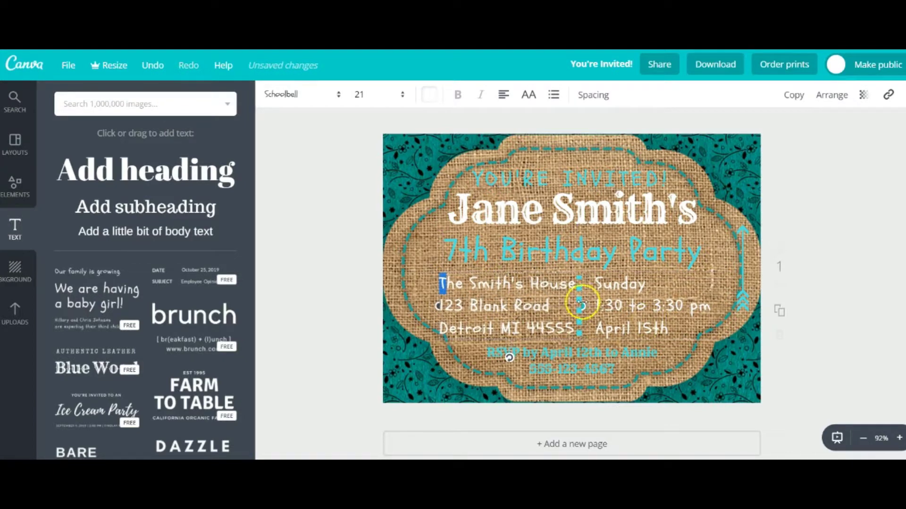
left_click(581, 289)
left_click(665, 395)
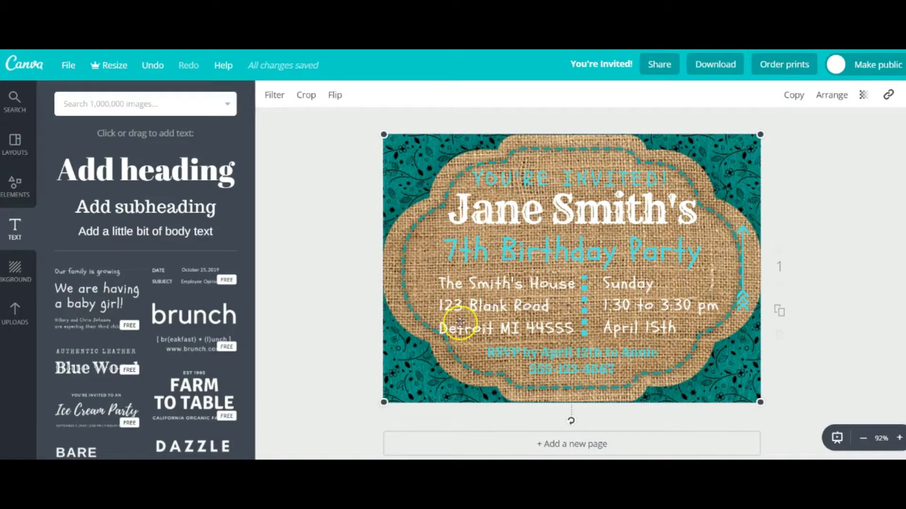
left_click(616, 360)
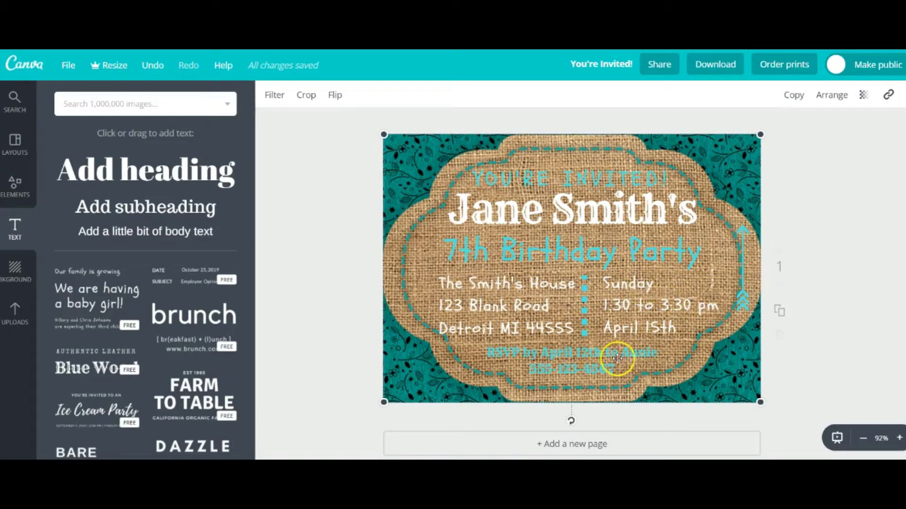
mouse_move(605, 342)
left_mouse_down()
mouse_move(614, 343)
mouse_move(604, 345)
left_mouse_up()
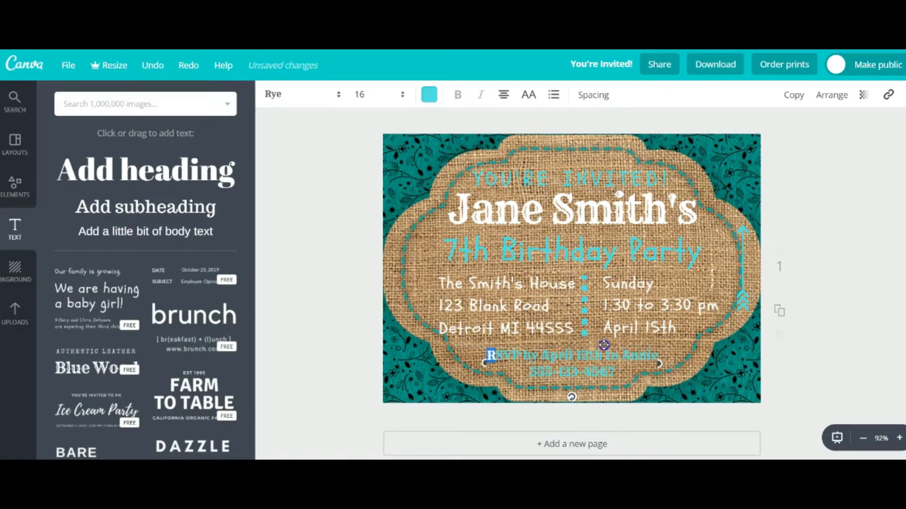
left_click(650, 266)
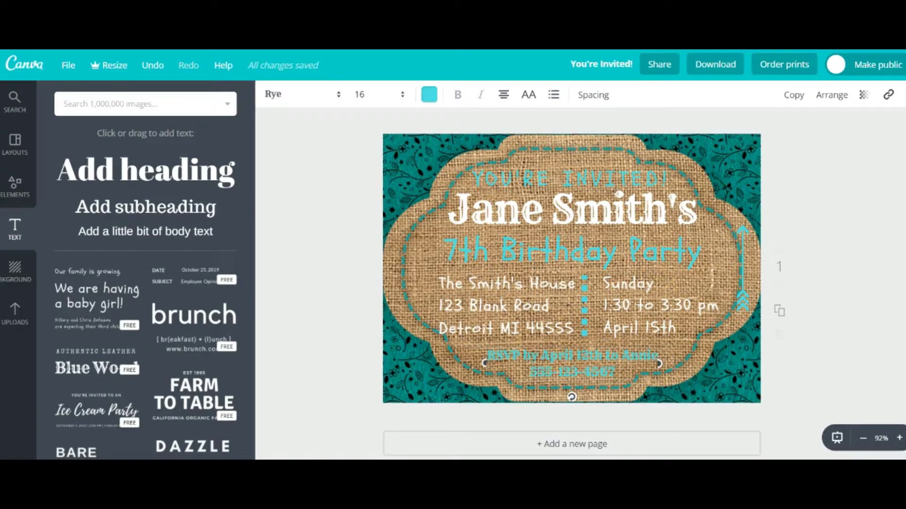
Set both the address and the date text to size 18
left_click(572, 327)
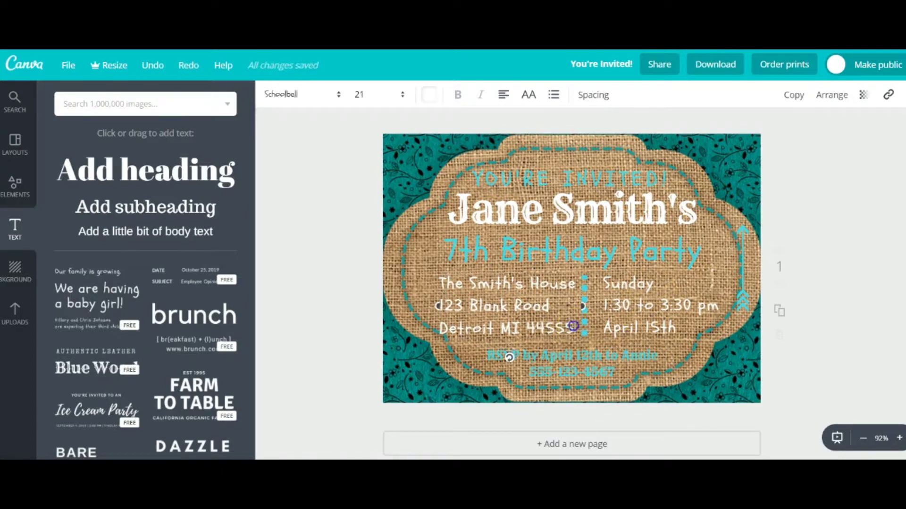
key("ctrl+a")
left_click(344, 94)
left_click(369, 228)
left_click(648, 317)
key("ctrl+a")
left_click(377, 95)
left_click(373, 230)
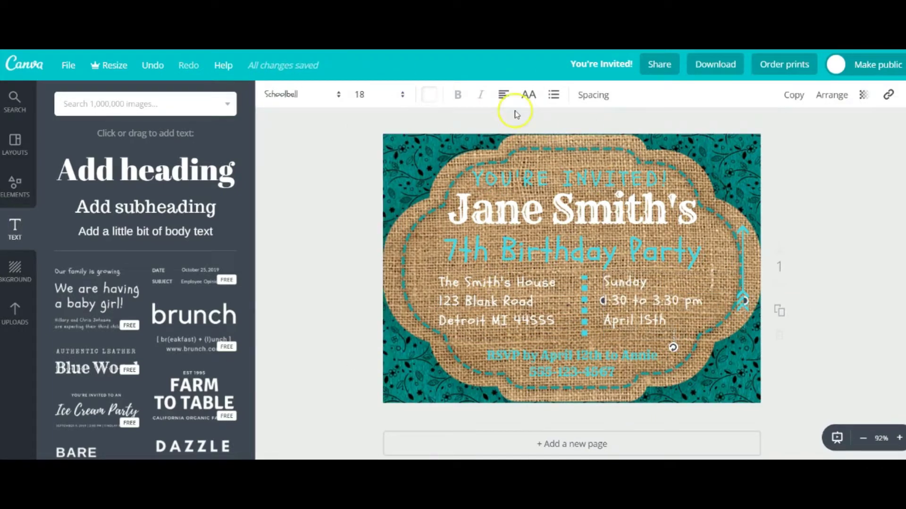
Widen the date letter spacing to 100 and set its line height to 1.77
left_click(600, 97)
left_click(668, 131)
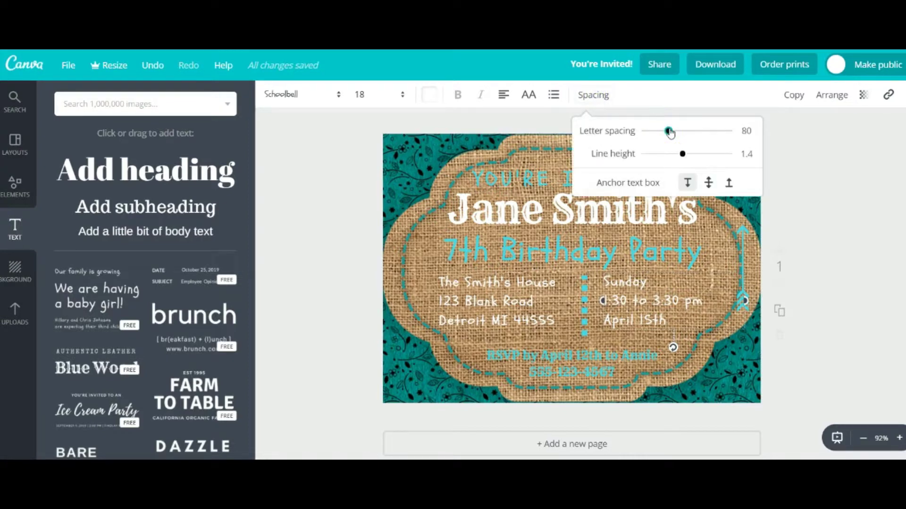
left_click_drag(670, 131, 672, 133)
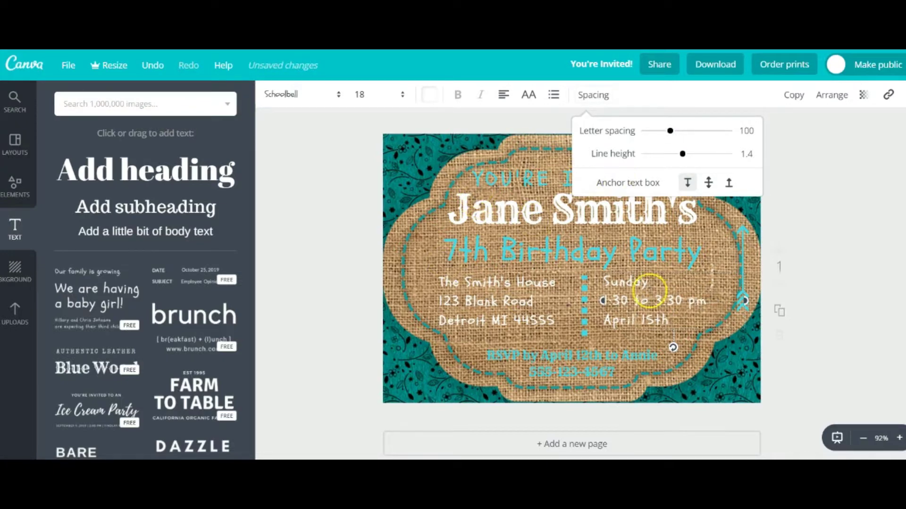
left_click_drag(683, 153, 699, 161)
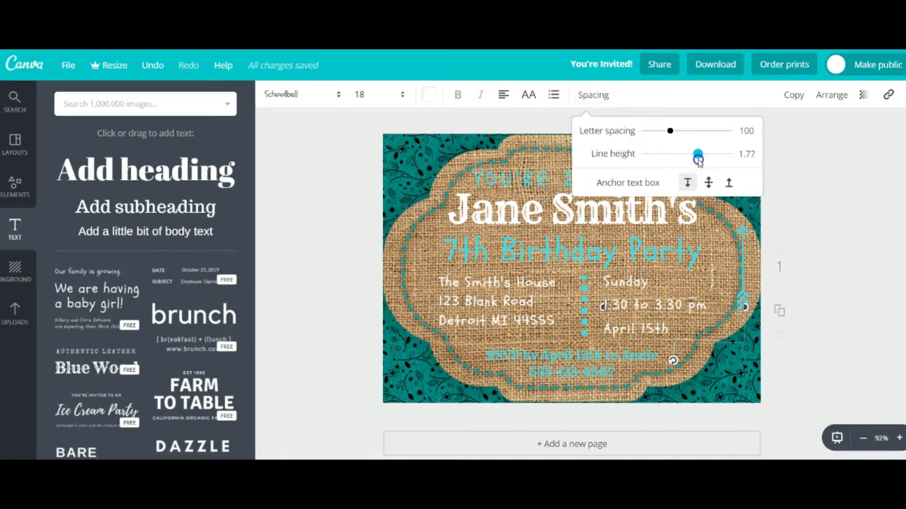
left_click_drag(700, 163, 700, 162)
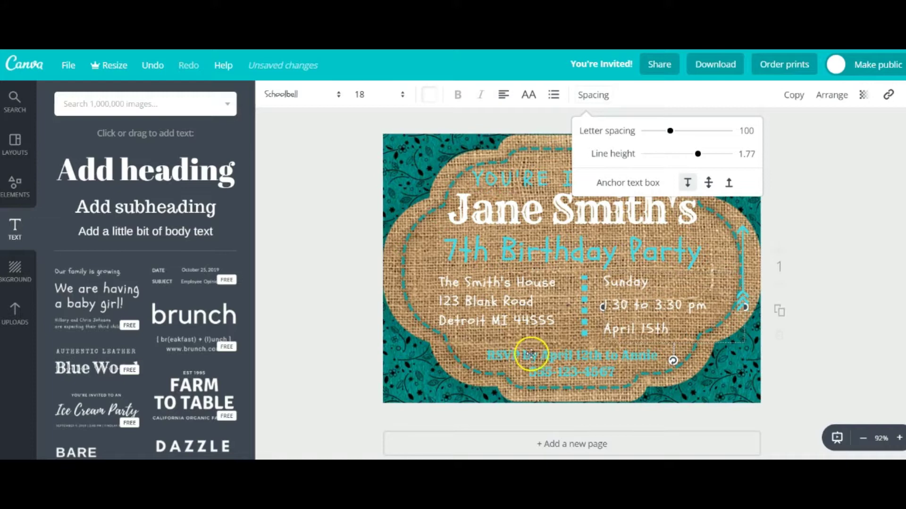
Give the three address lines a 1.77 line height to match the dates
left_click(553, 319)
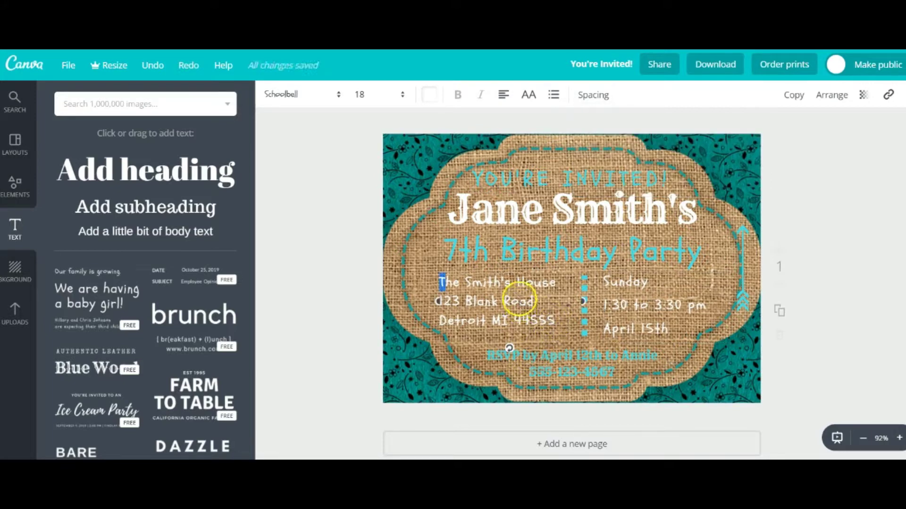
triple_click(519, 301)
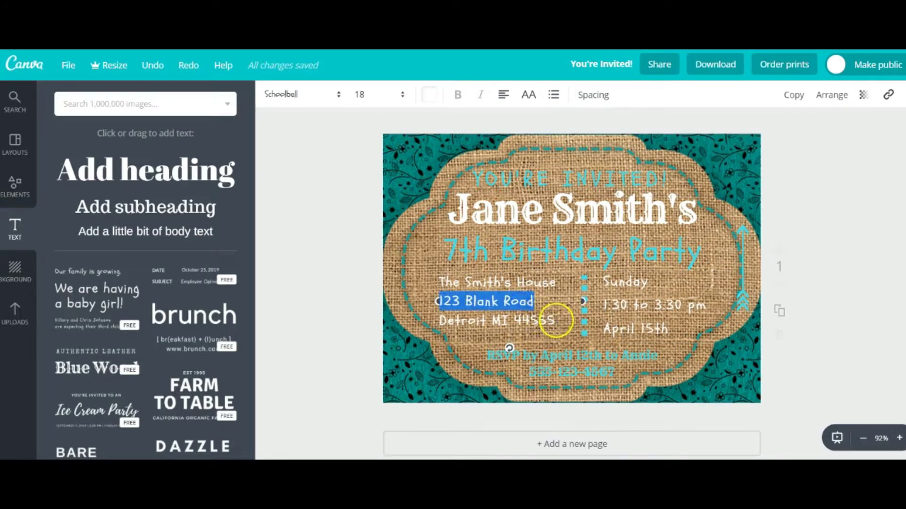
left_click_drag(557, 321, 443, 282)
left_click(436, 279)
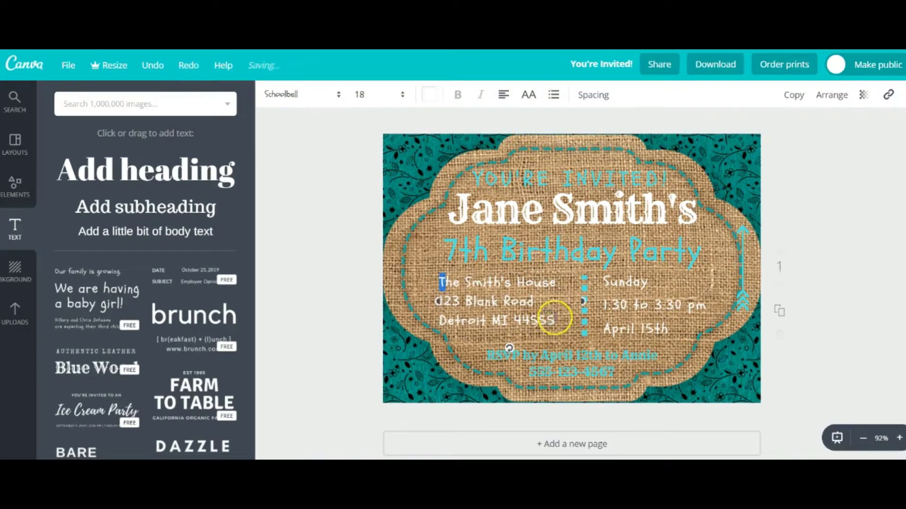
left_click_drag(555, 321, 438, 282)
left_click(607, 95)
left_click_drag(682, 154, 699, 162)
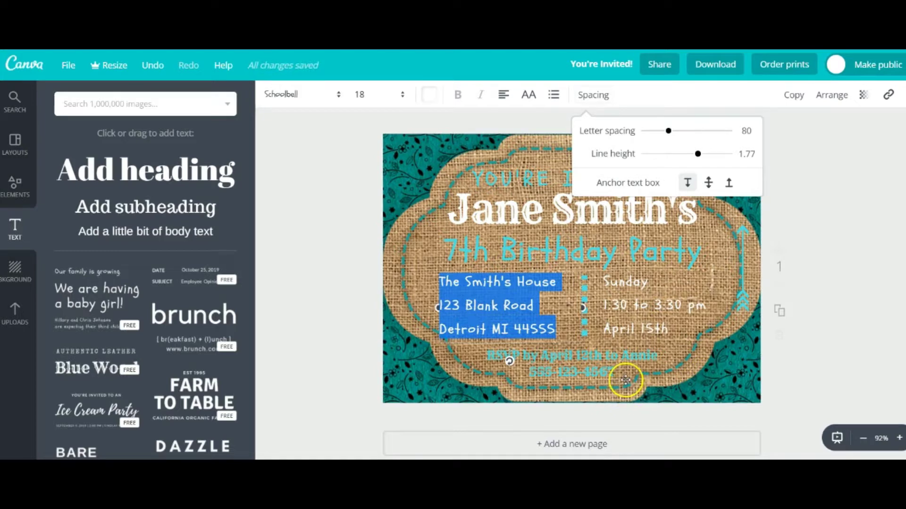
key("Escape")
Shift the dotted divider slightly left and realign the date and time column beside it
left_click(584, 311)
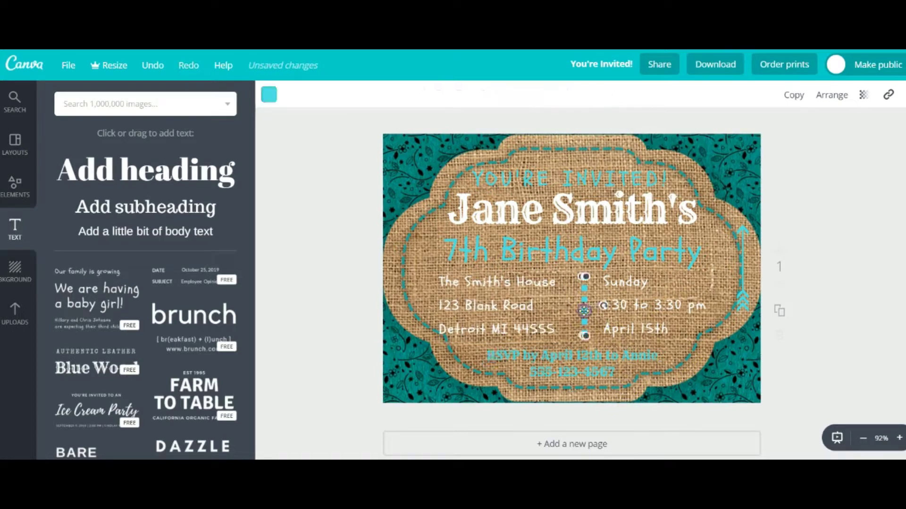
left_click_drag(584, 310, 572, 306)
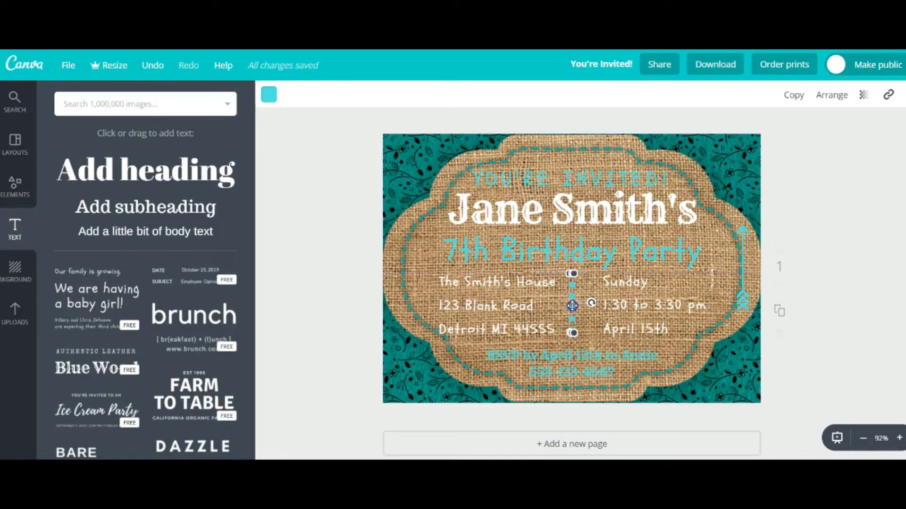
left_click(677, 358)
left_click(663, 330)
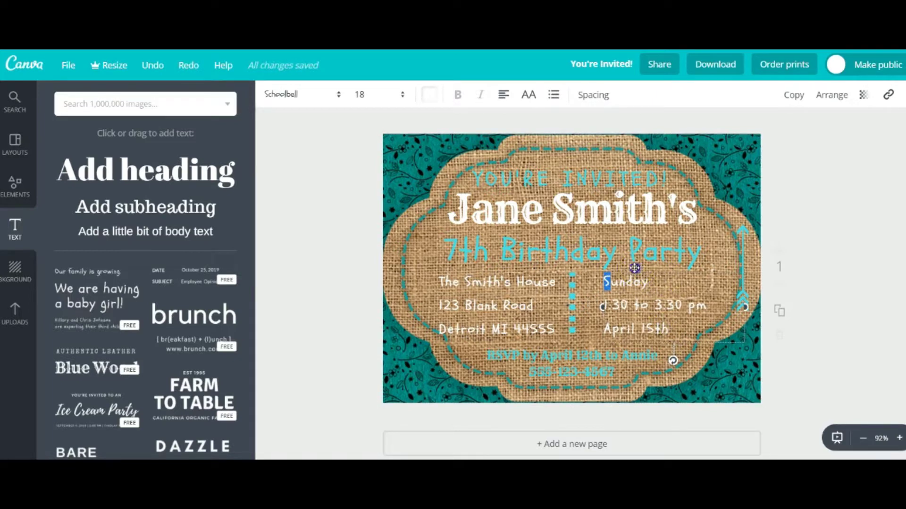
left_click_drag(634, 268, 629, 267)
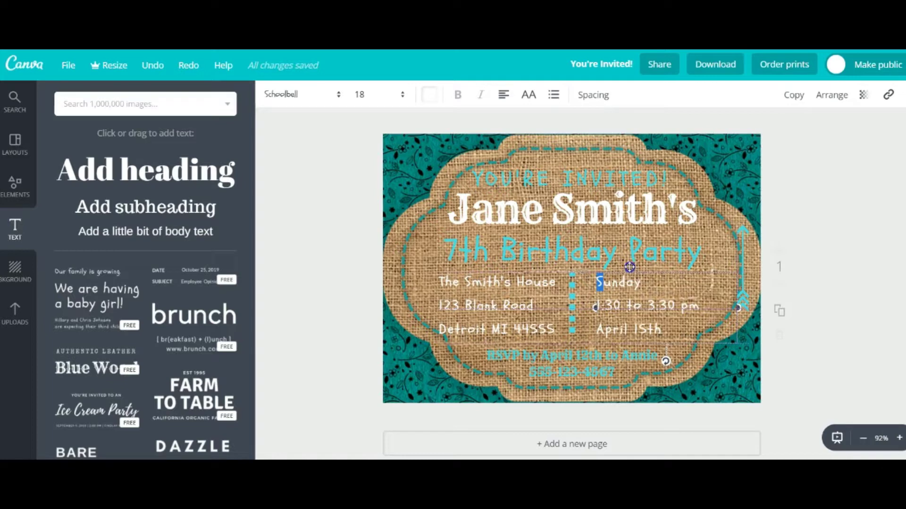
mouse_move(637, 267)
left_mouse_down()
mouse_move(618, 265)
mouse_move(635, 271)
left_mouse_up()
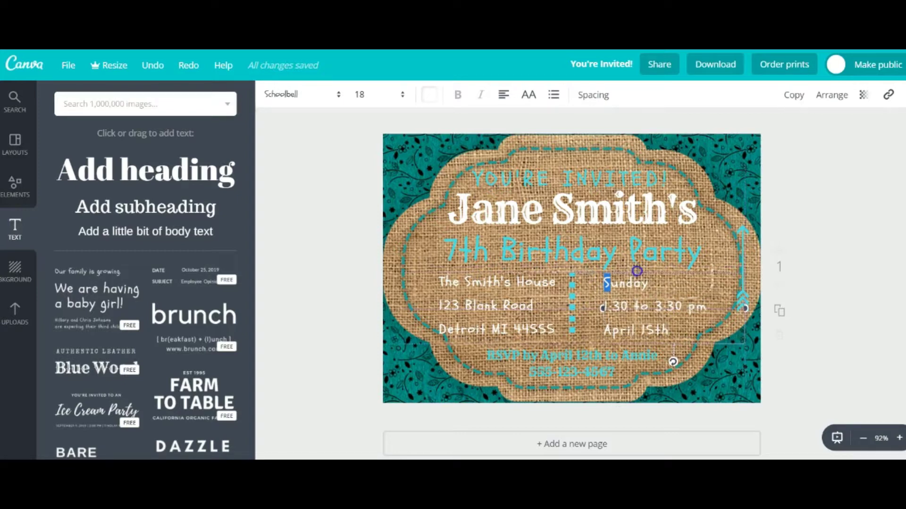
Nudge the address column right and move the dotted divider slightly right between the columns
left_click(493, 276)
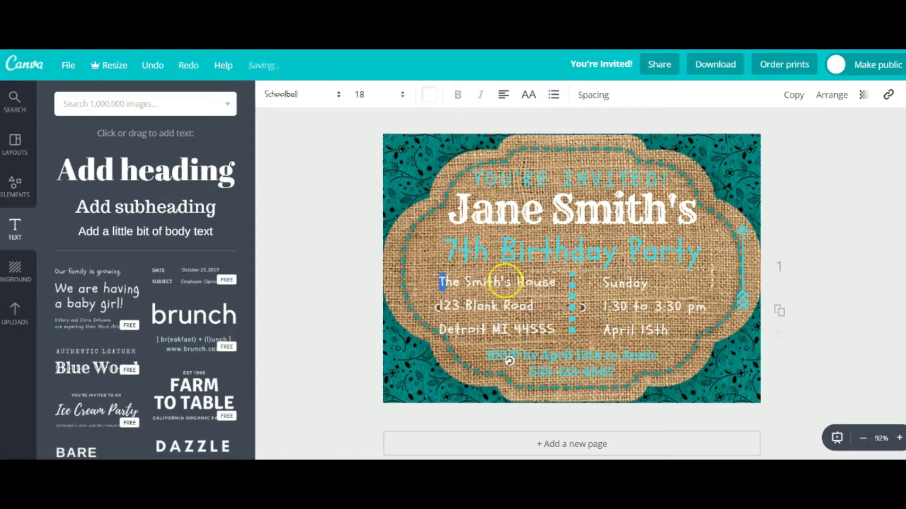
left_click(493, 273)
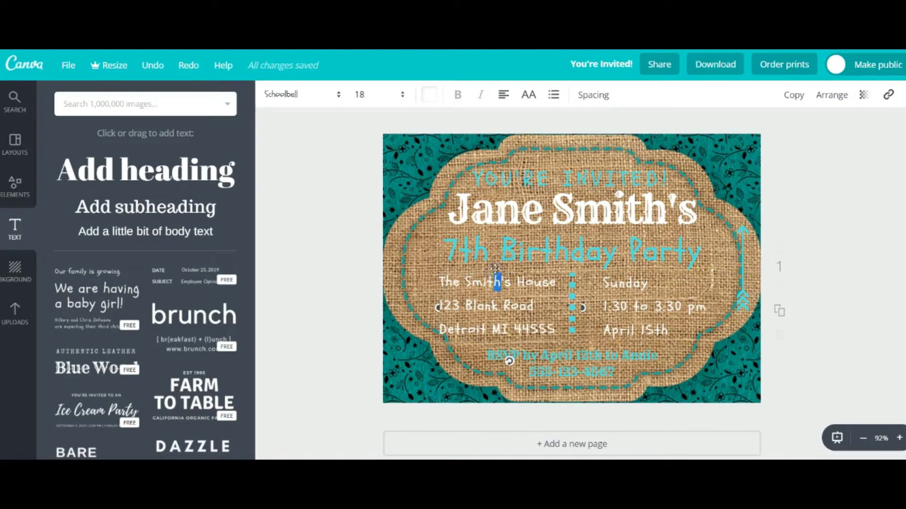
left_click_drag(496, 268, 501, 268)
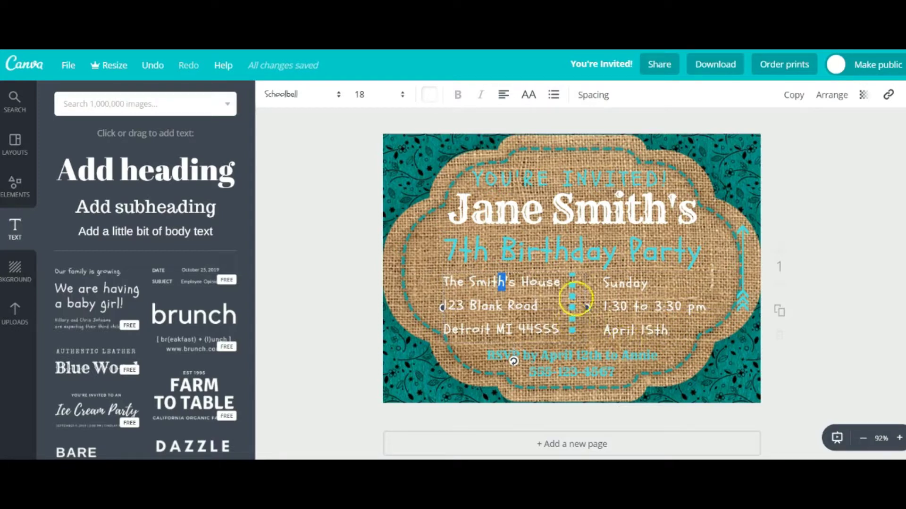
left_click_drag(572, 268, 578, 271)
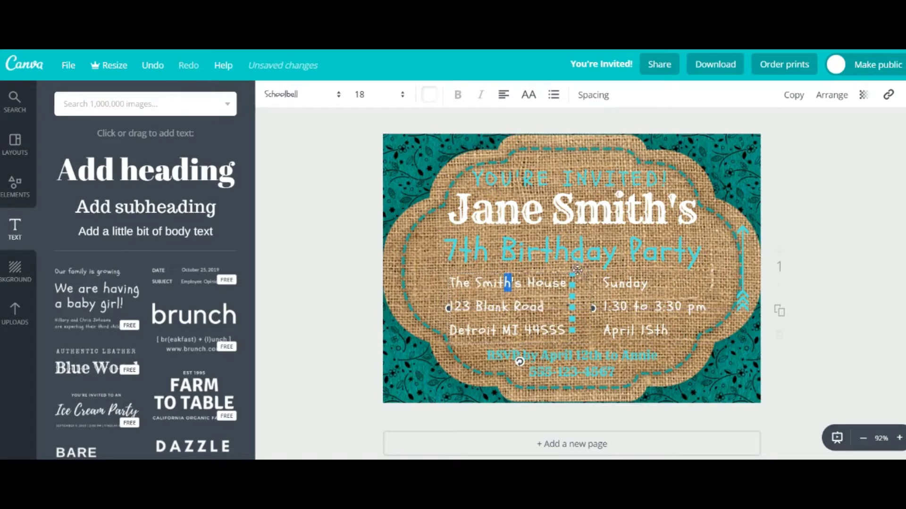
key("ctrl+z")
left_click(615, 383)
left_click_drag(574, 323, 578, 330)
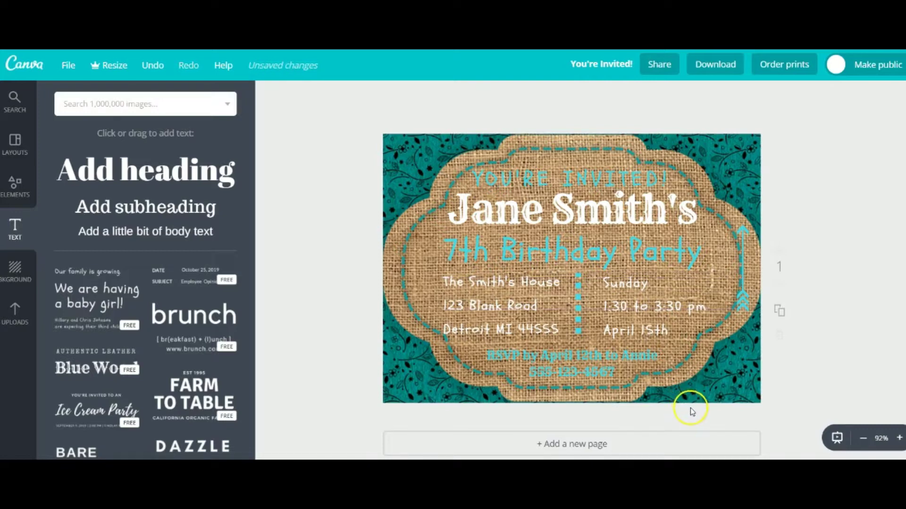
Delete the arrow on the right edge and nudge the date and time column up slightly
left_click(580, 330)
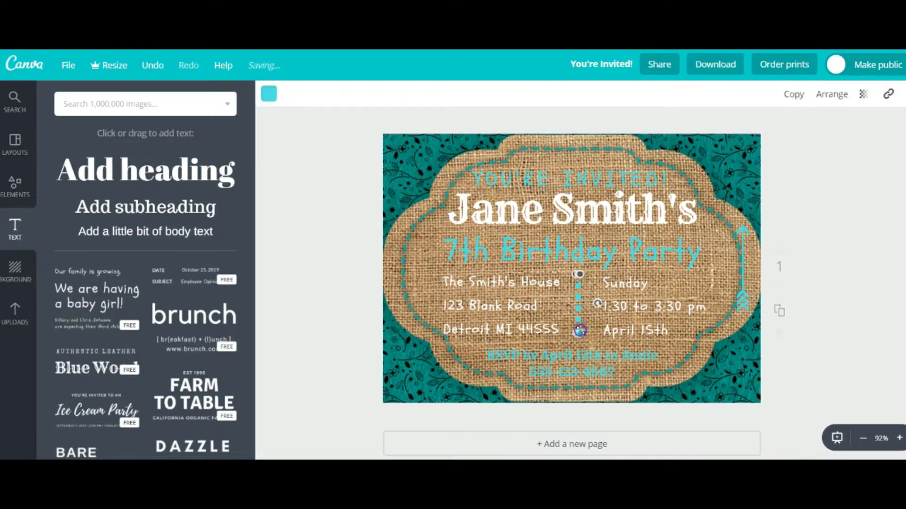
left_click(684, 385)
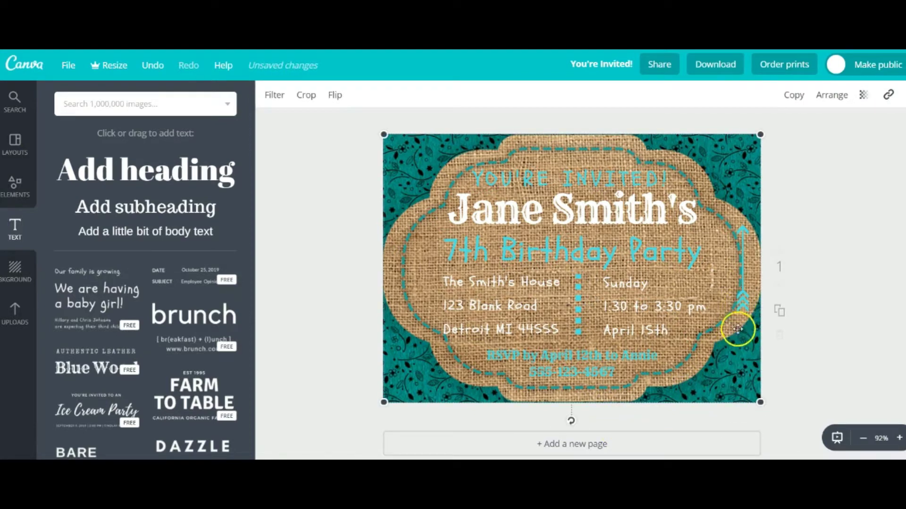
left_click(740, 302)
key("Delete")
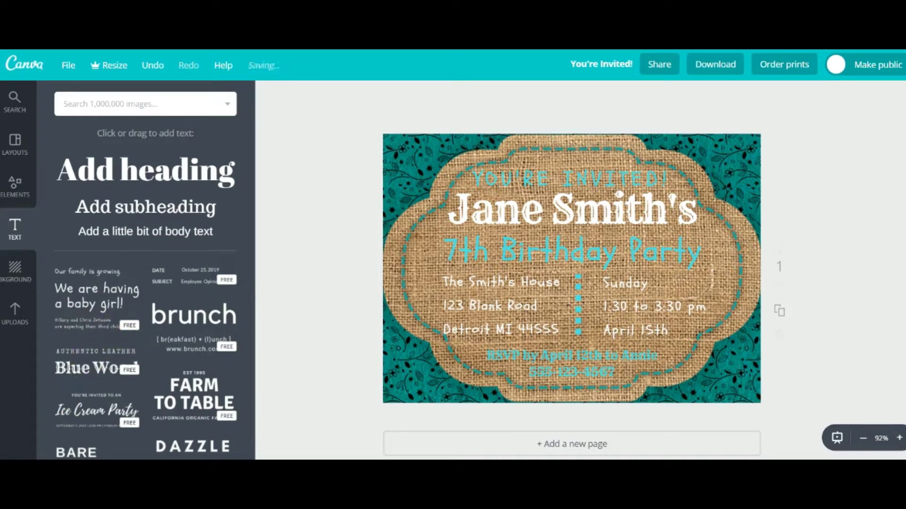
left_click_drag(627, 307, 627, 302)
left_click(409, 319)
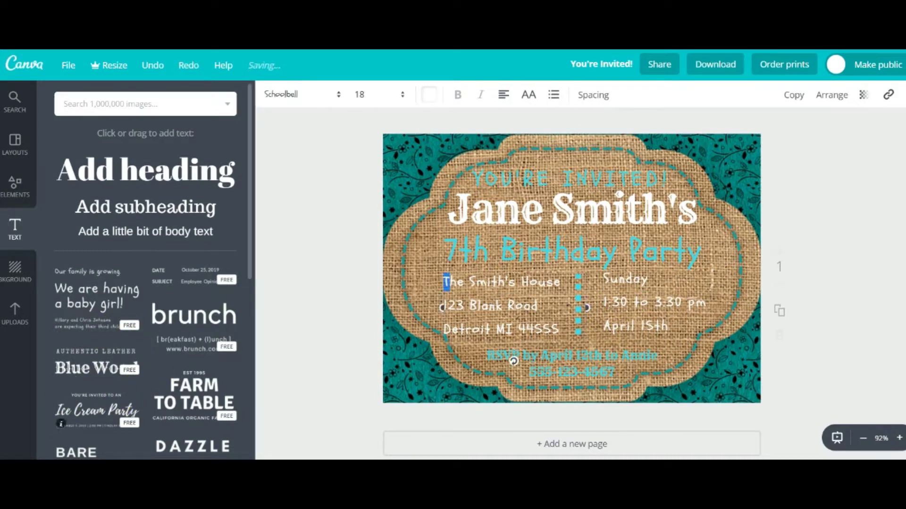
left_click(410, 381)
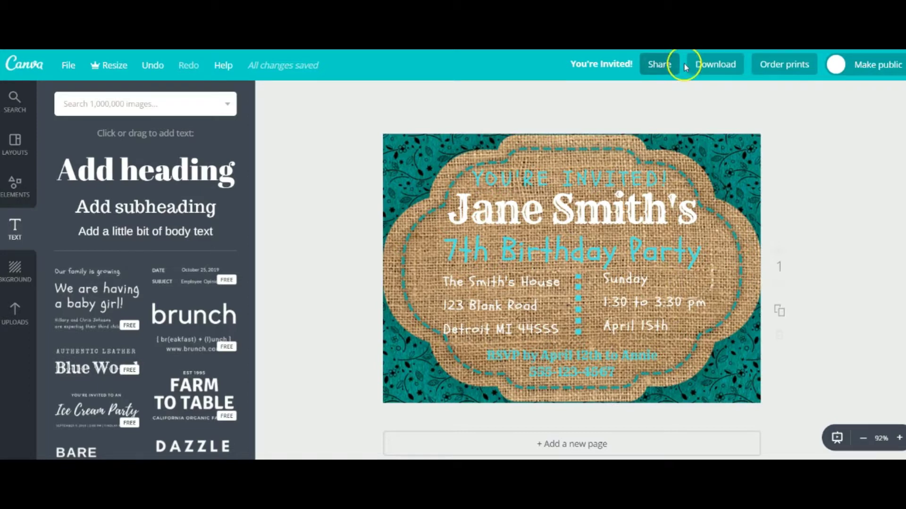
Download the invitation as PNG (Recommended) and dismiss the mobile-app 'Done!' prompt
left_click(700, 67)
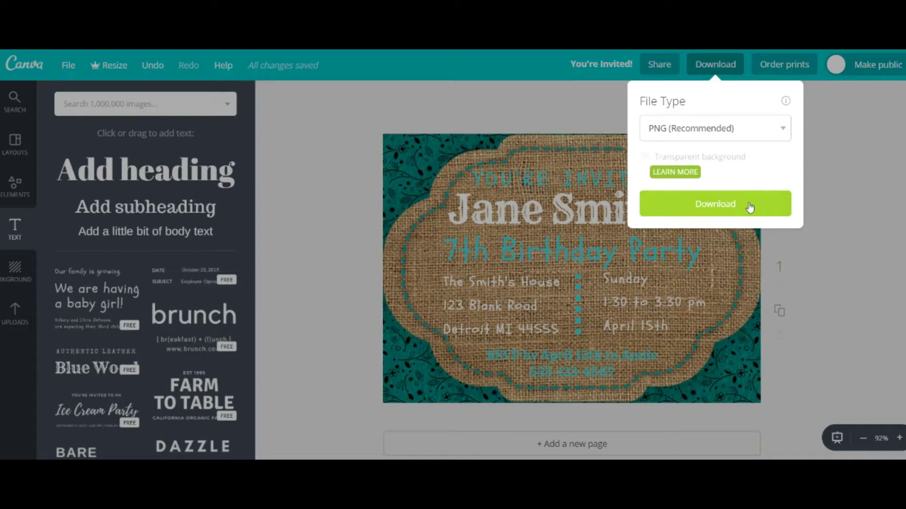
left_click(749, 206)
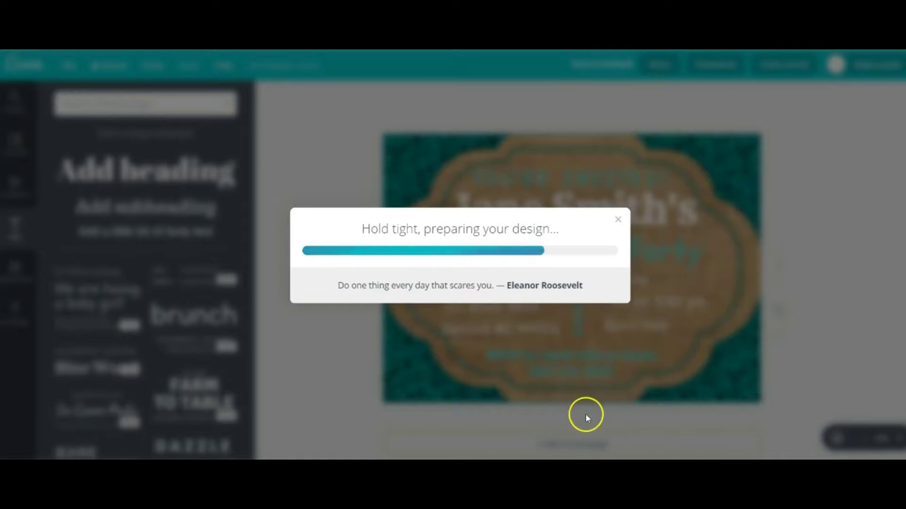
left_click(569, 433)
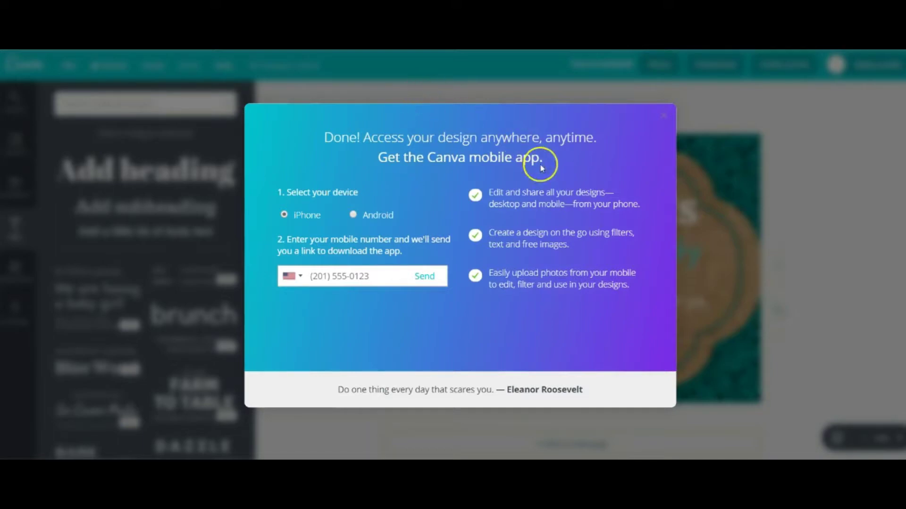
left_click(662, 114)
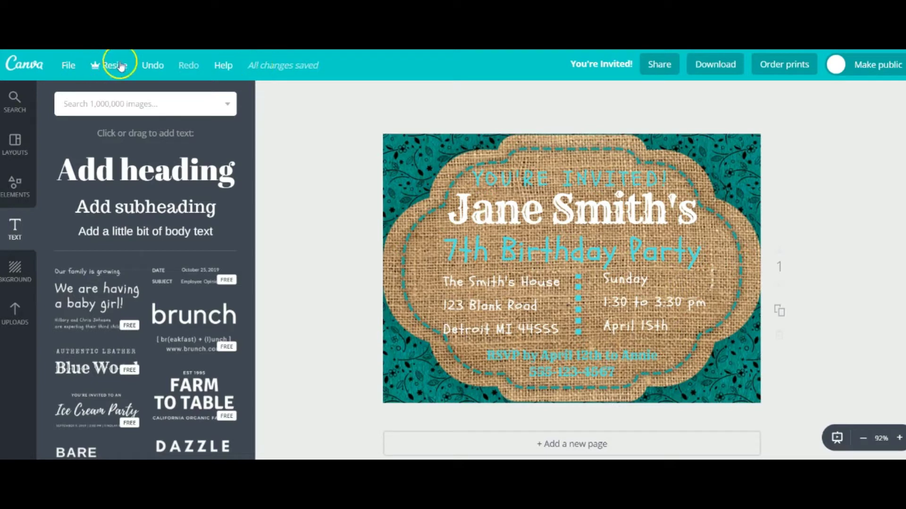
Use File > Make a copy to create 'Copy of You're Invited!'
left_click(67, 66)
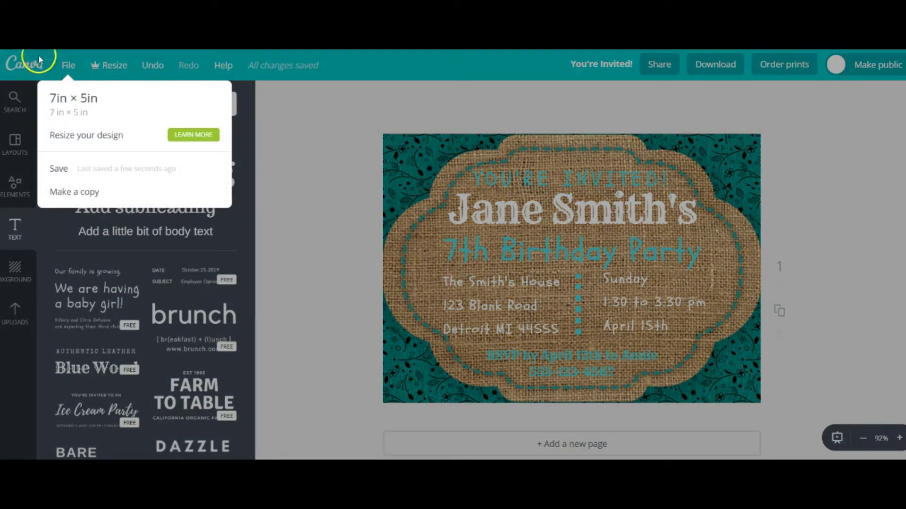
left_click(60, 193)
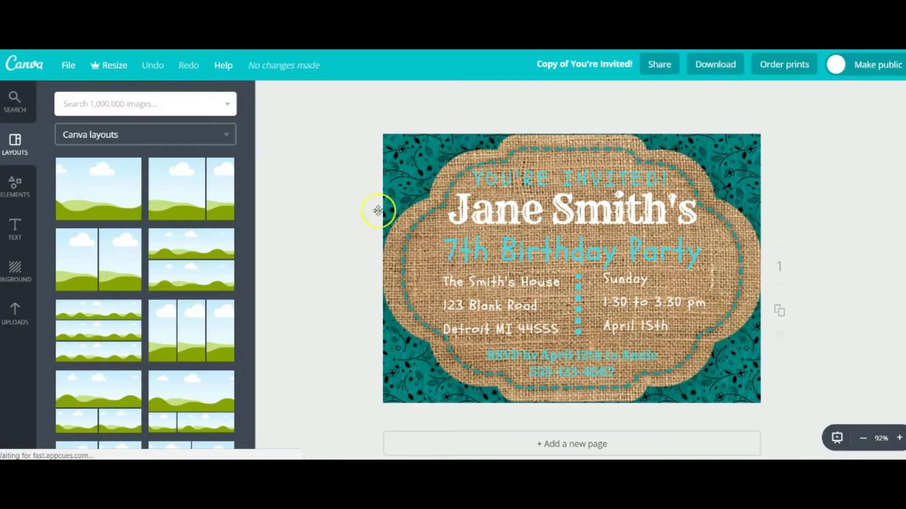
Add the uploaded metallic robot-and-gears image to the page, keeping the teal burlap frame
left_click(14, 311)
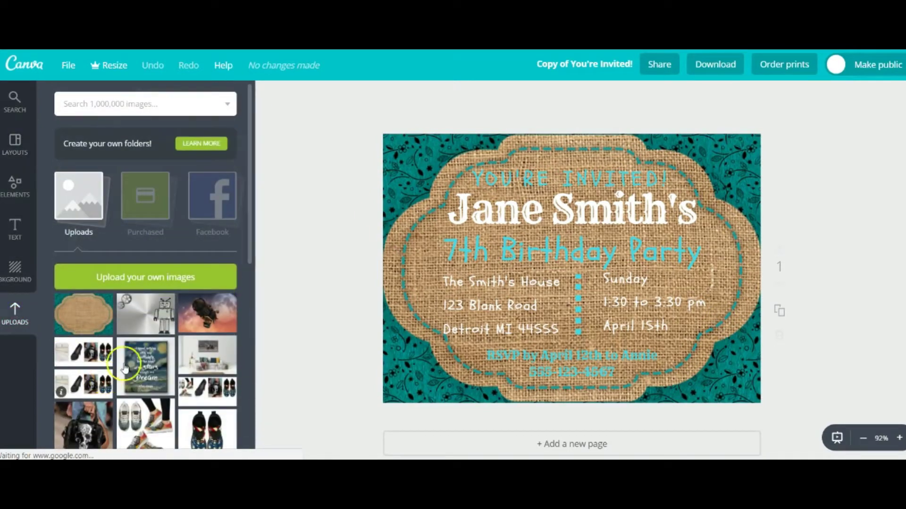
left_click(145, 314)
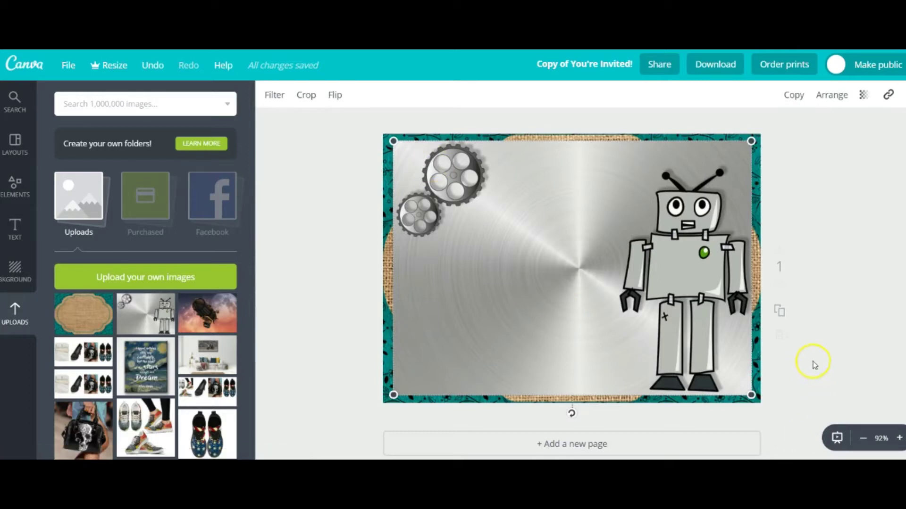
left_click(384, 347)
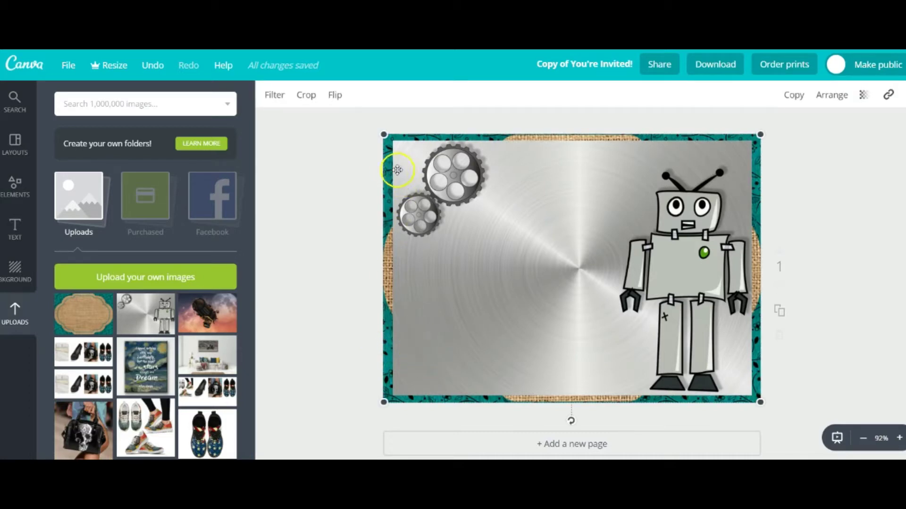
key("Delete")
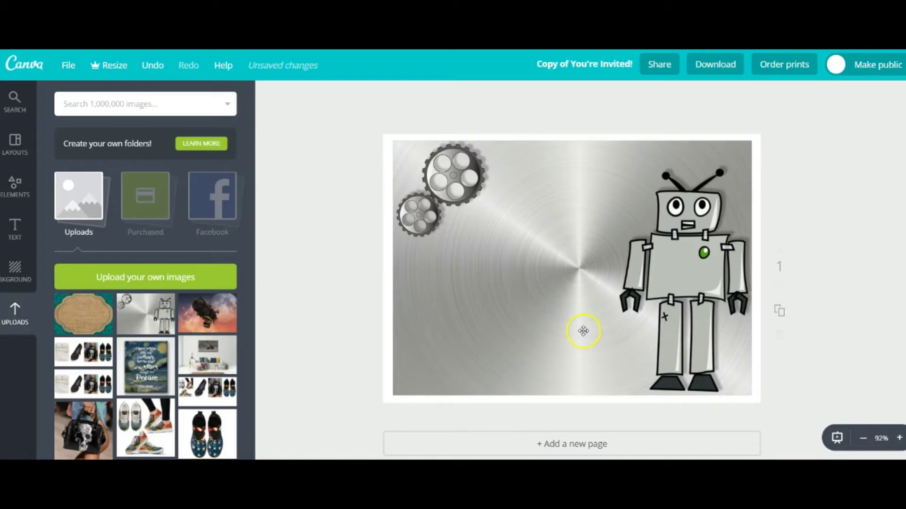
key("ctrl+z")
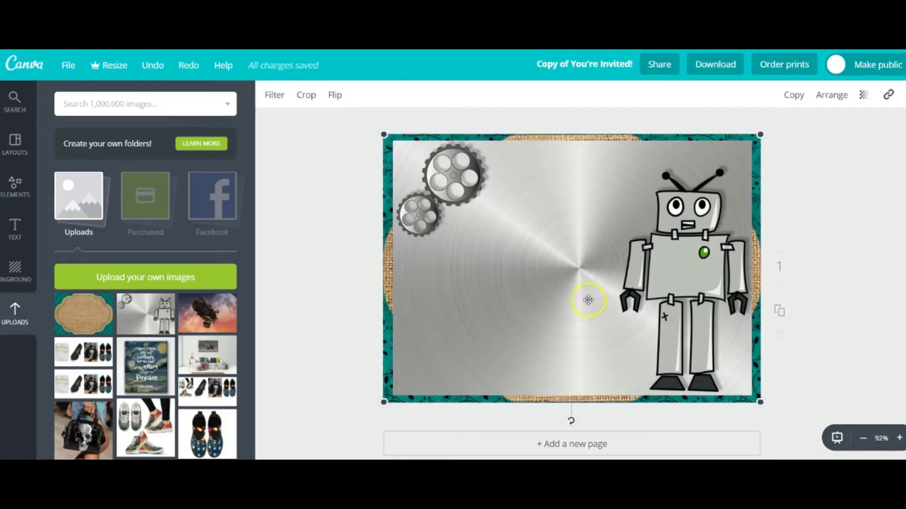
Send the robot image back six layers so the party text shows in front
left_click(565, 216)
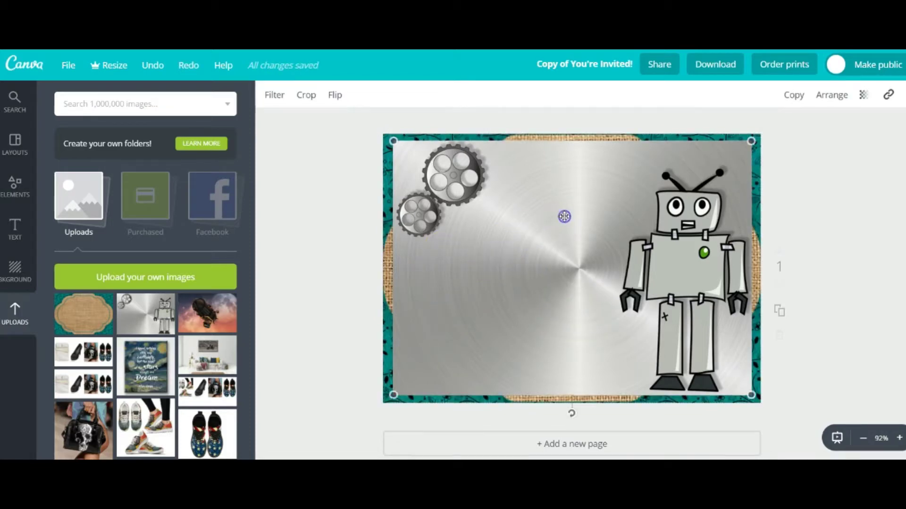
left_click(827, 100)
left_click(805, 150)
left_click(806, 150)
left_click(806, 149)
left_click(806, 150)
left_click(806, 149)
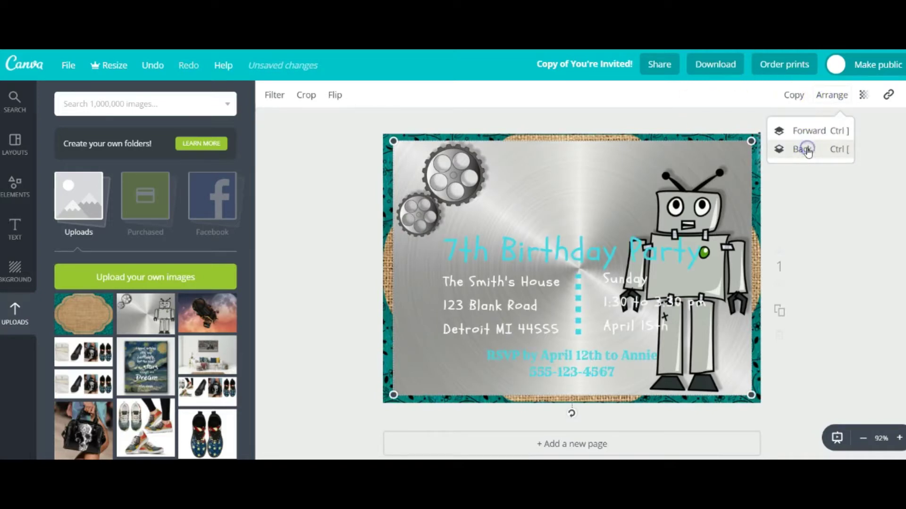
left_click(806, 150)
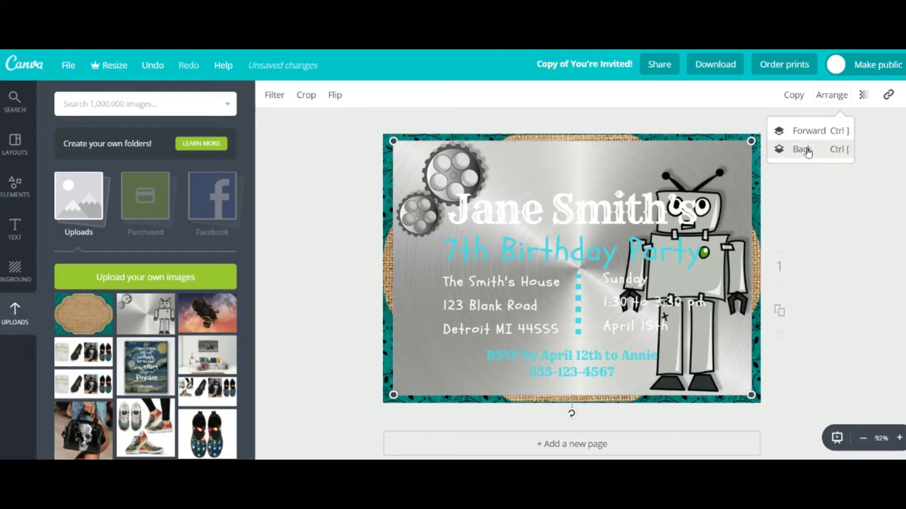